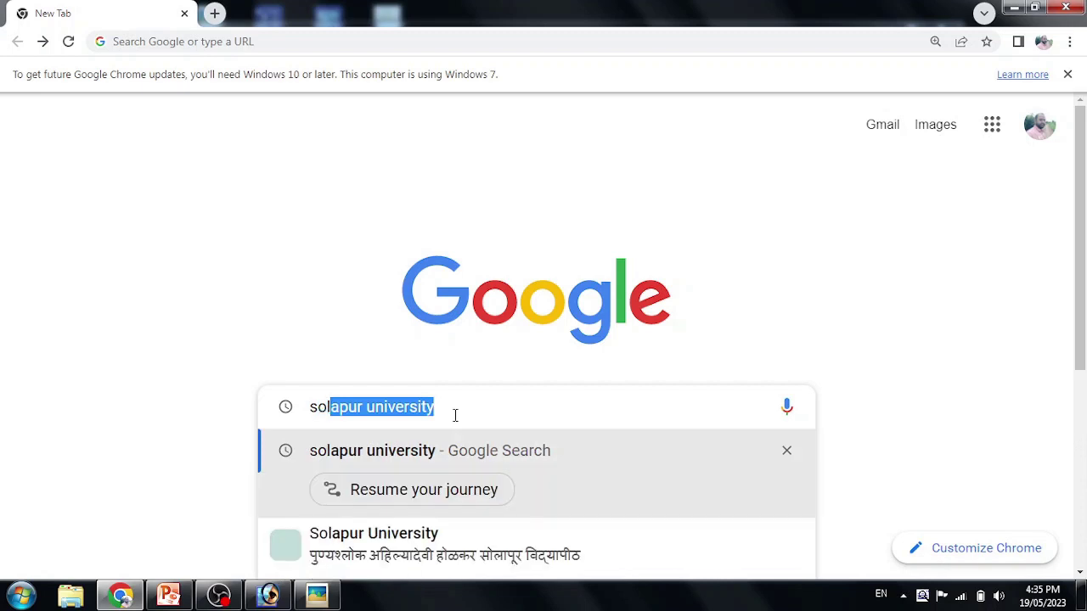
- Search Google for 'solapur university' and open the Solapur University - Digital University result
key("Right")
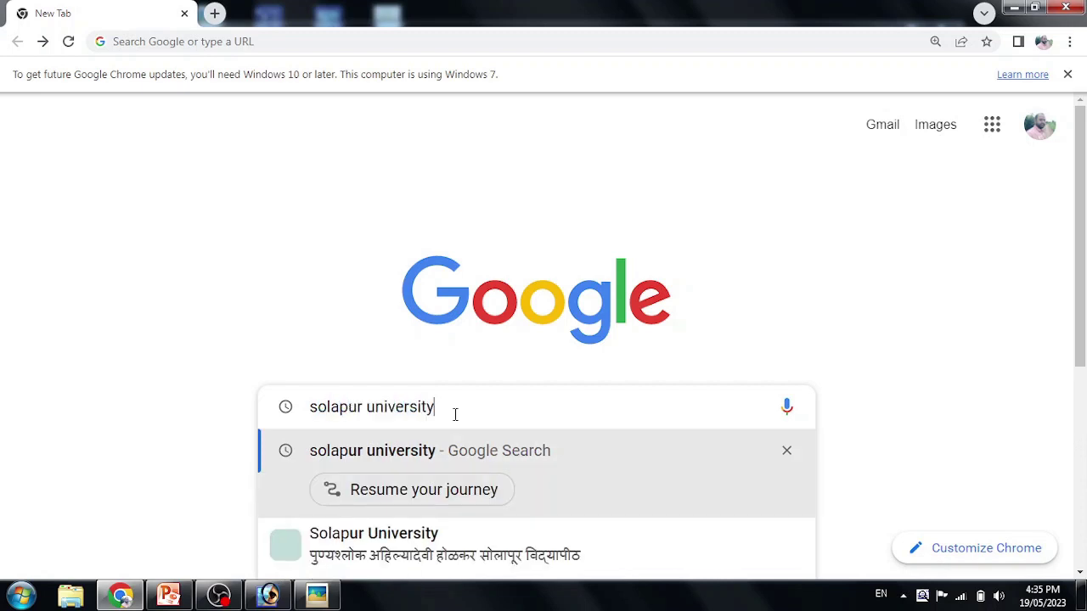
key("Return")
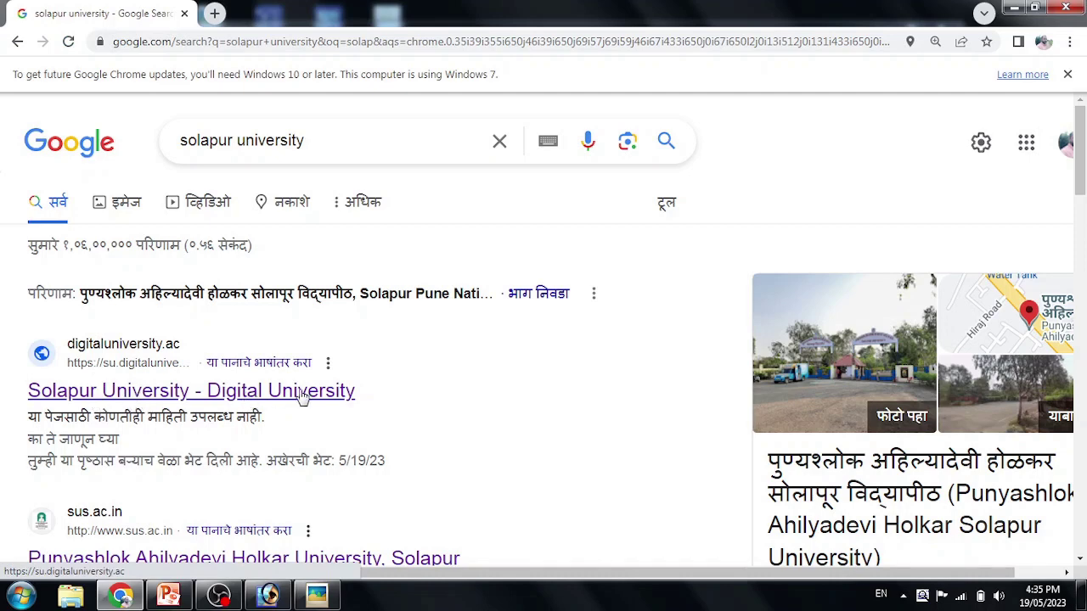
left_click(157, 394)
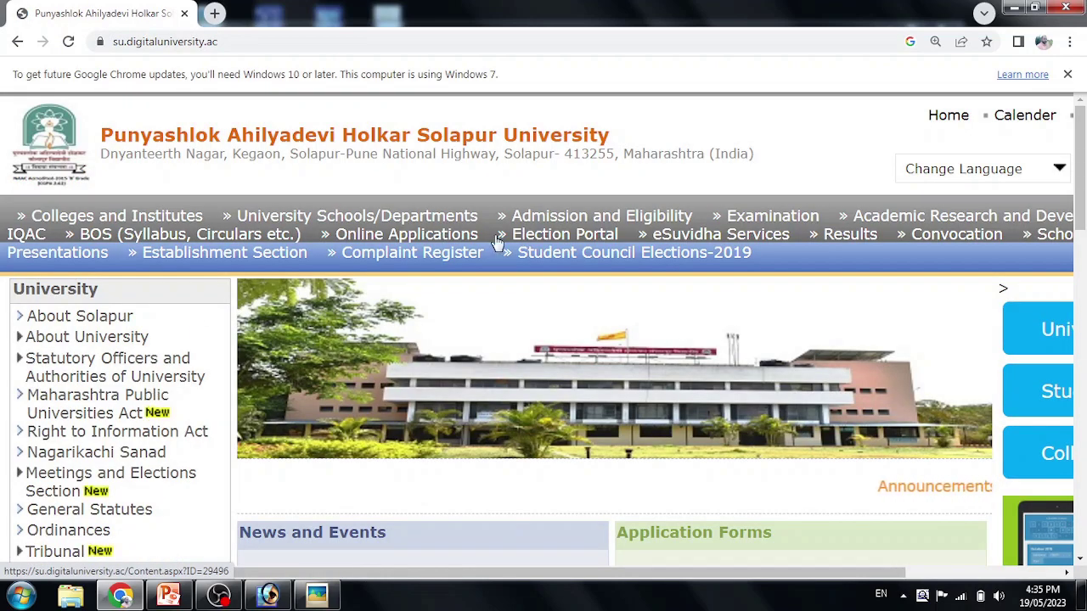
- From the Examination page, open 'Apply Online for Photocopy, Verification, & Re-evaluation'
left_click(756, 219)
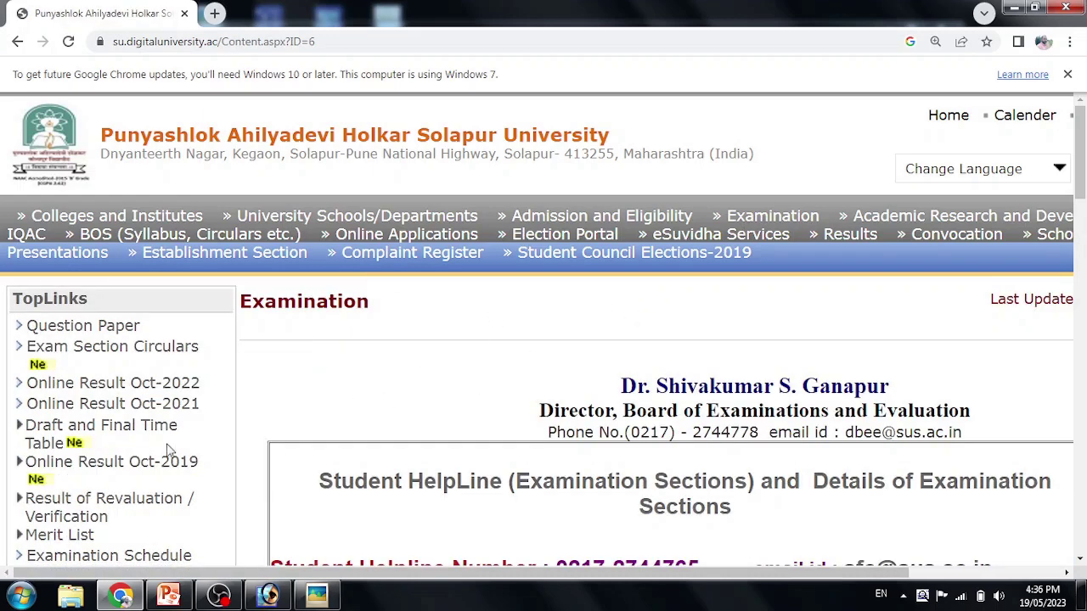
scroll(404, 354, "down", 2)
scroll(425, 331, "down", 5)
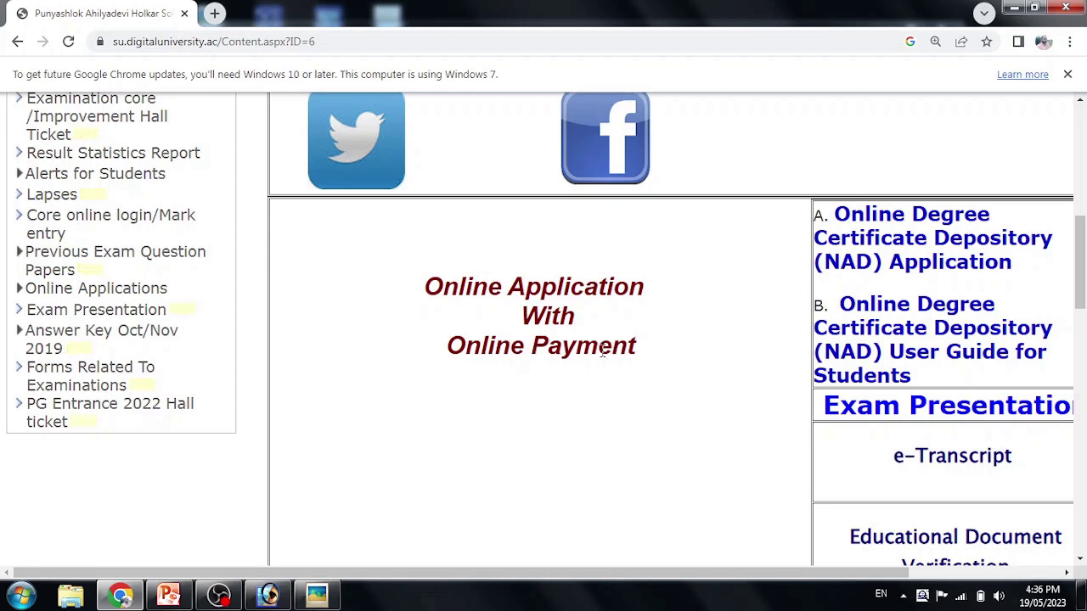
scroll(611, 347, "down", 1)
scroll(611, 347, "down", 4)
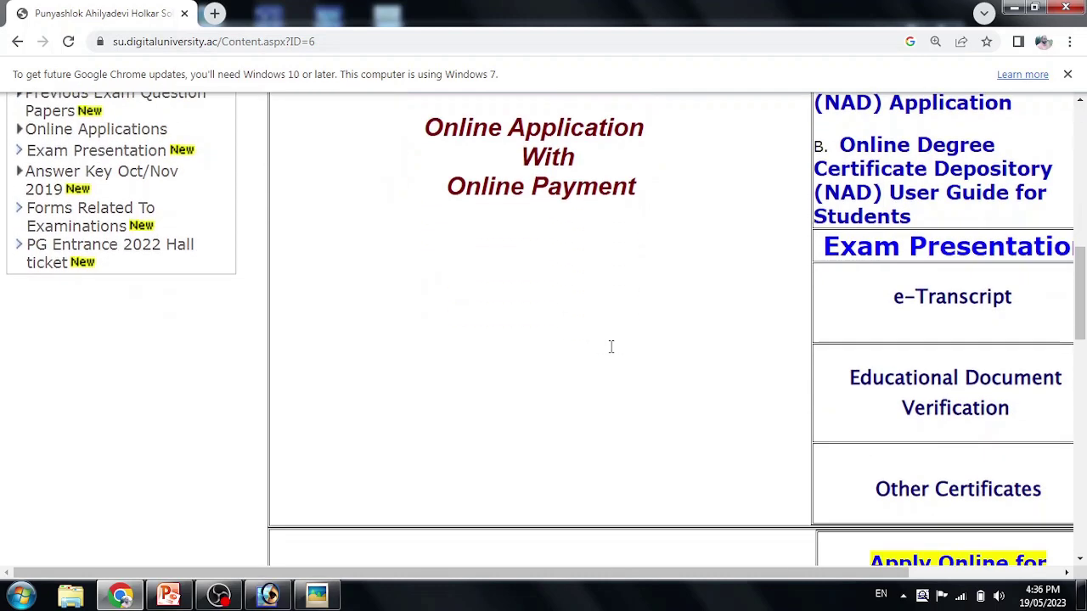
key("ctrl+minus")
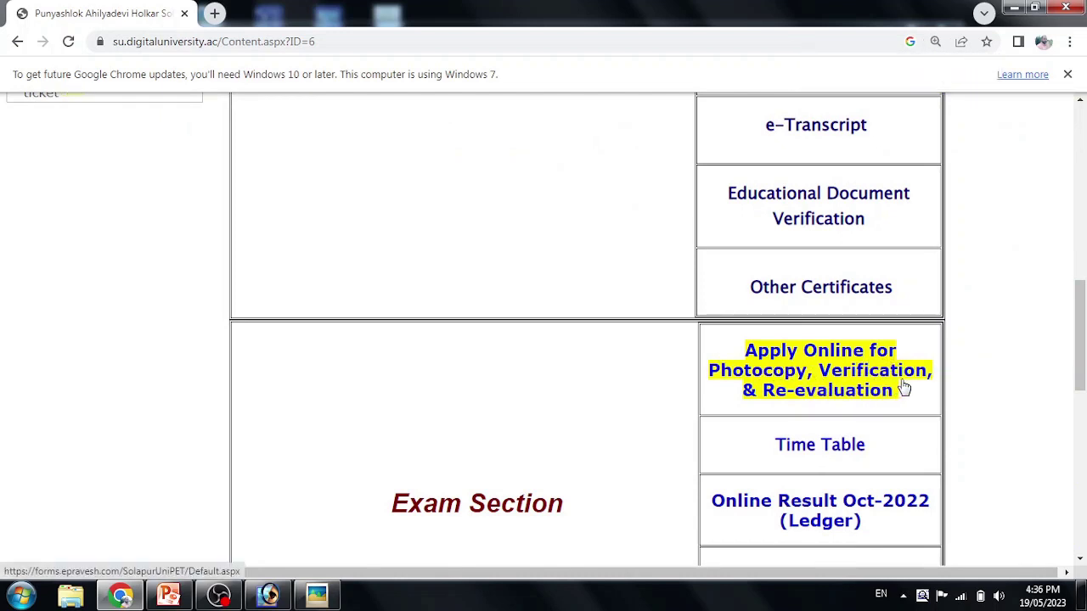
left_click(824, 379)
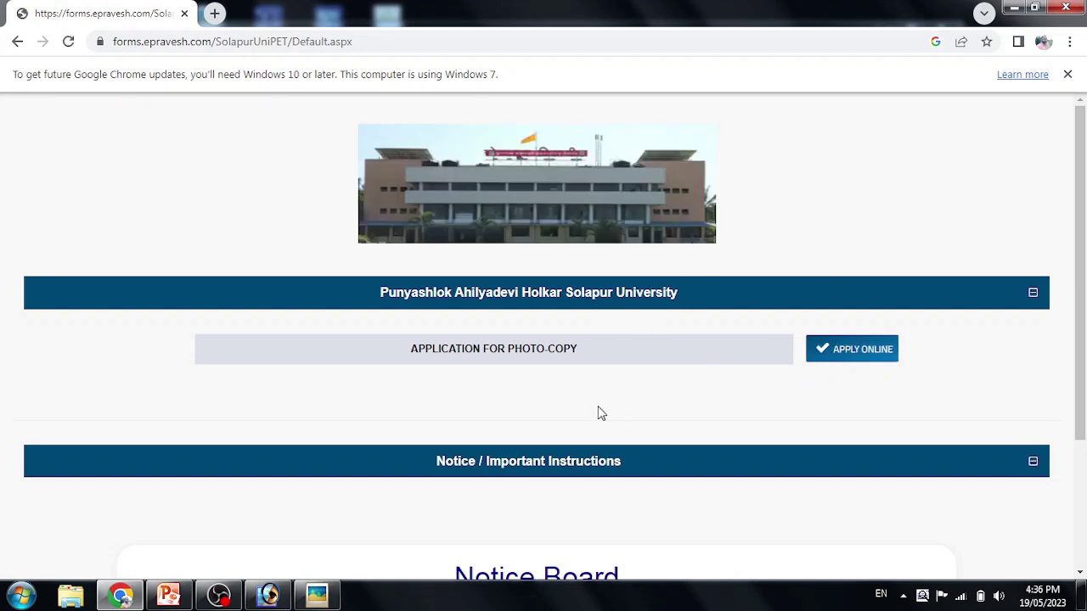
- Choose APPLY ONLINE for the Application for Photo-Copy
left_click(843, 356)
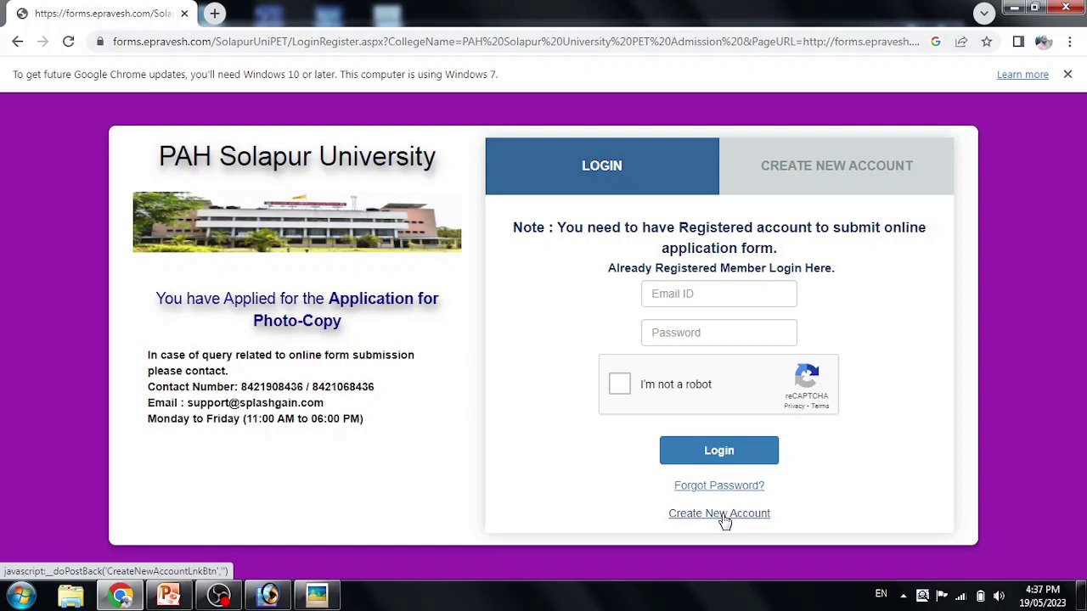
- Follow the Create New Account link below the login form
left_click(723, 515)
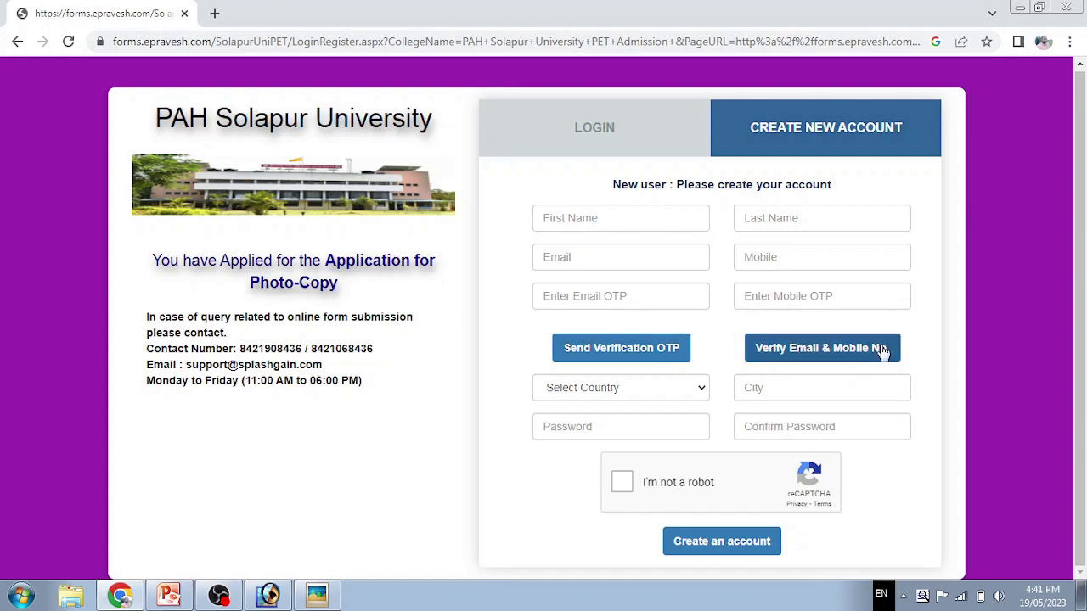
- Set the registration country to India and the city to 'solapur'
left_click(694, 389)
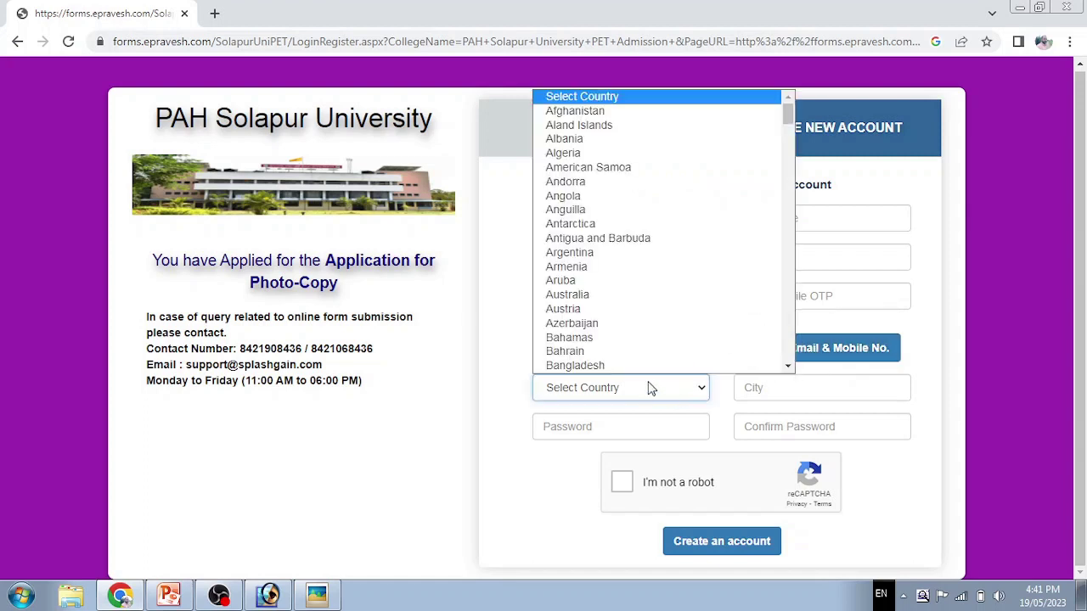
scroll(601, 296, "down", 1)
scroll(600, 297, "down", 10)
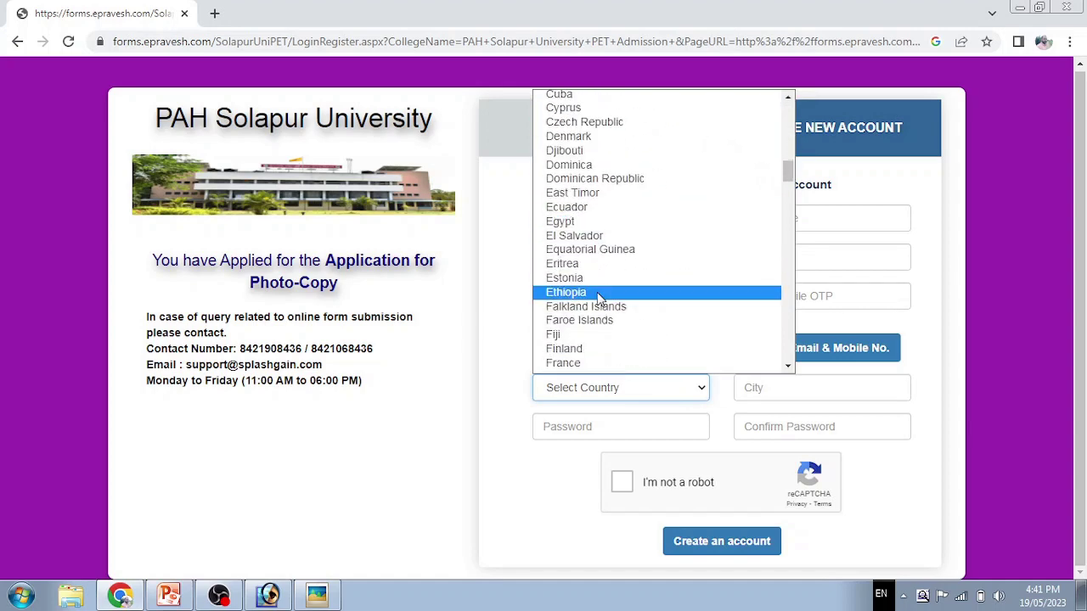
scroll(601, 297, "down", 7)
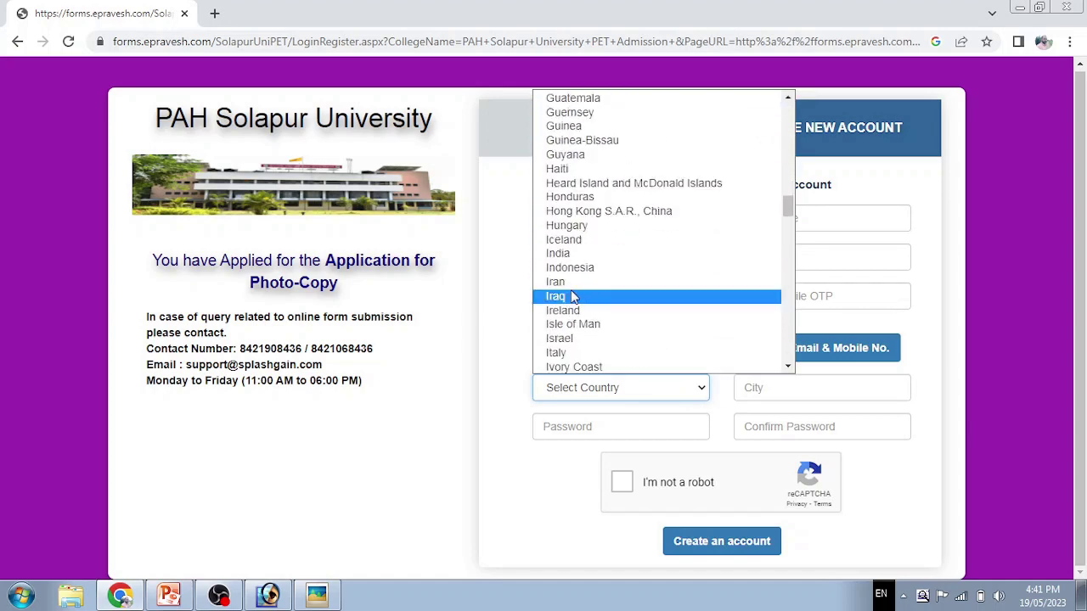
left_click(567, 253)
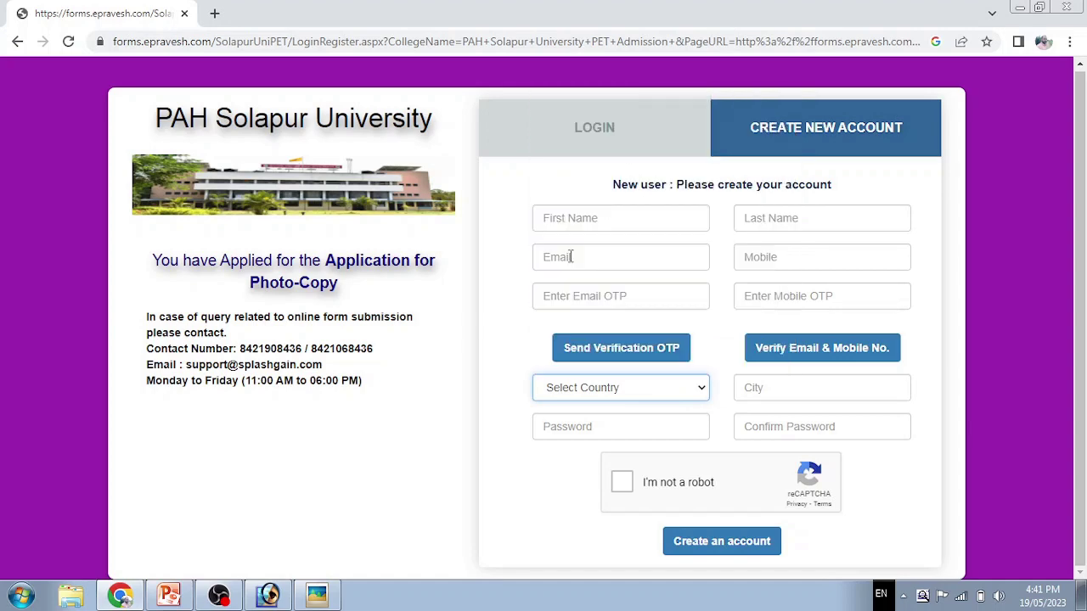
left_click(770, 388)
type("sol")
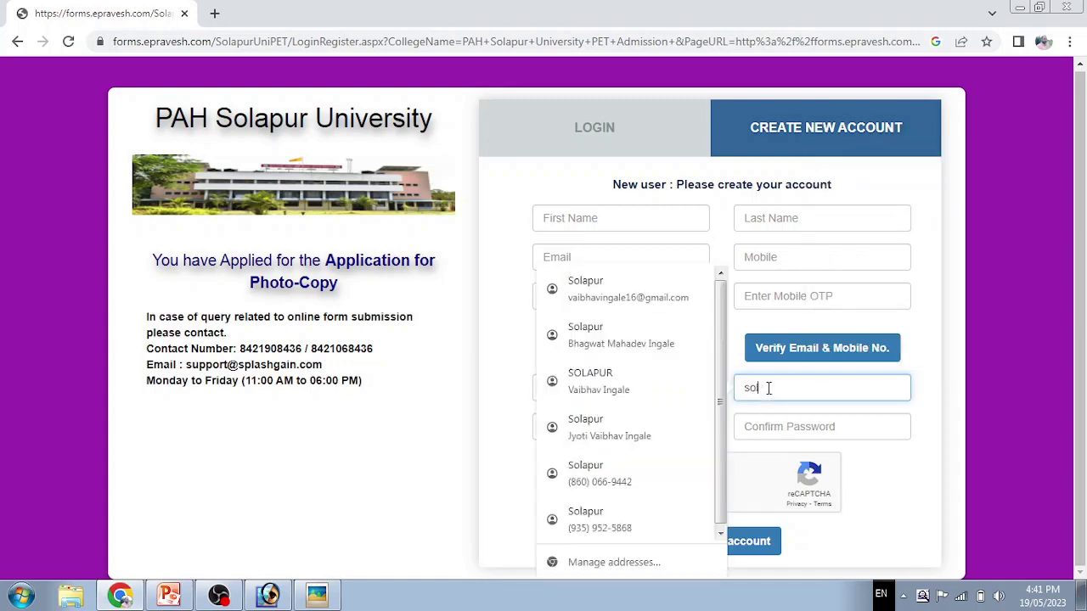
type("apur")
left_click(888, 481)
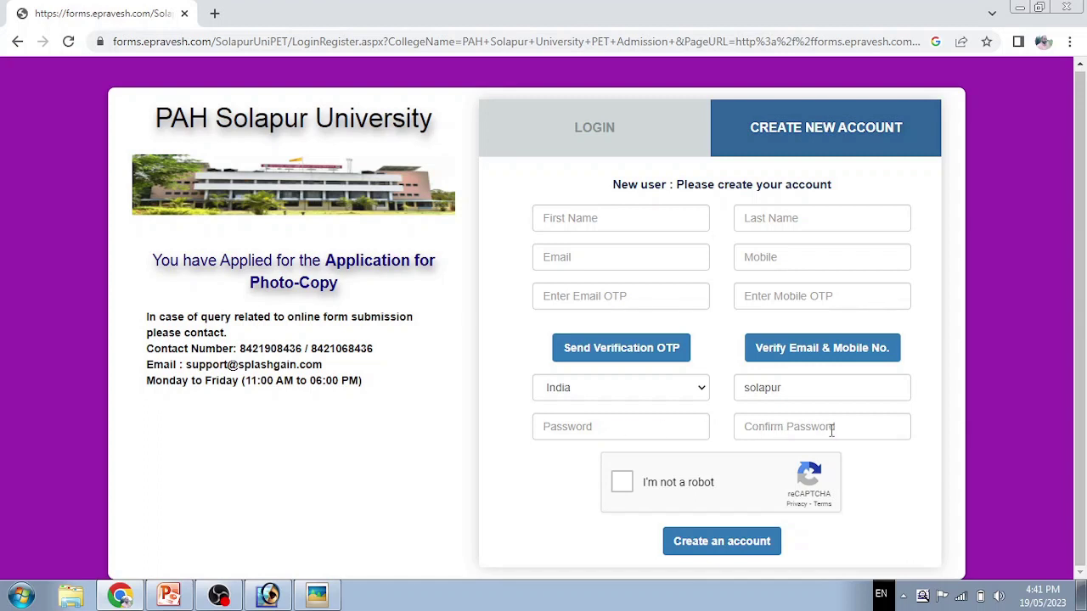
- Pass the reCAPTCHA check and switch to the LOGIN form
left_click(622, 486)
left_click(594, 140)
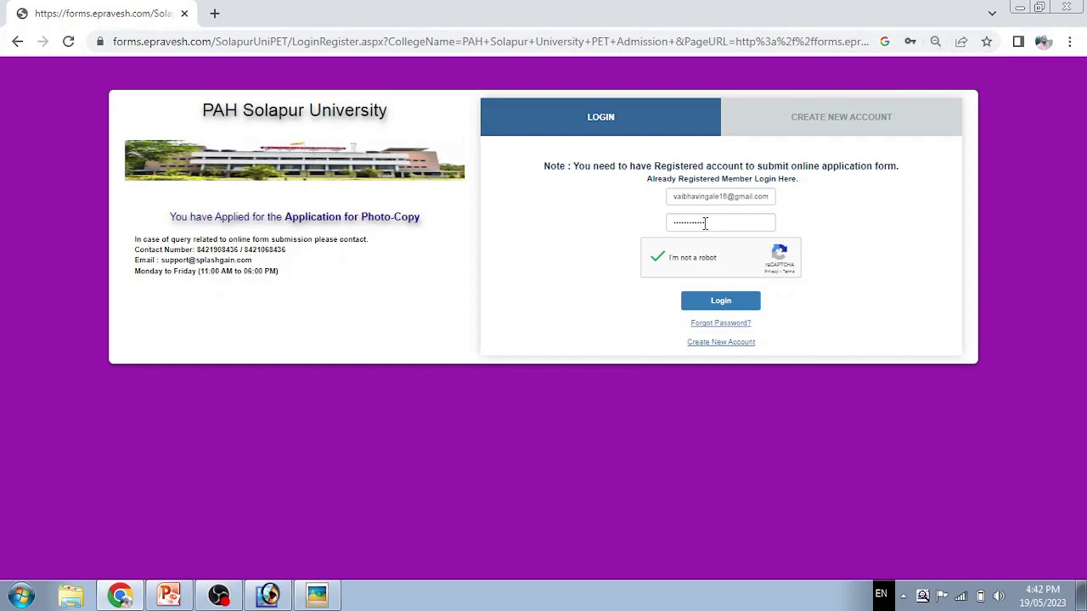
- Log in and proceed past the instructions to the Personal details form
left_click(720, 302)
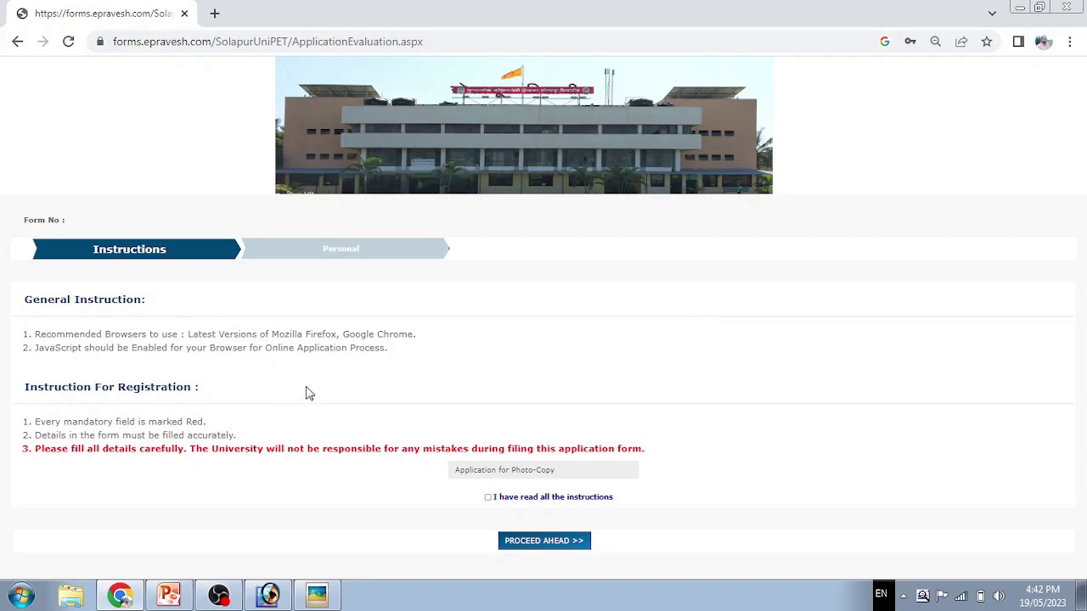
key("ctrl+plus")
key("ctrl+plus")
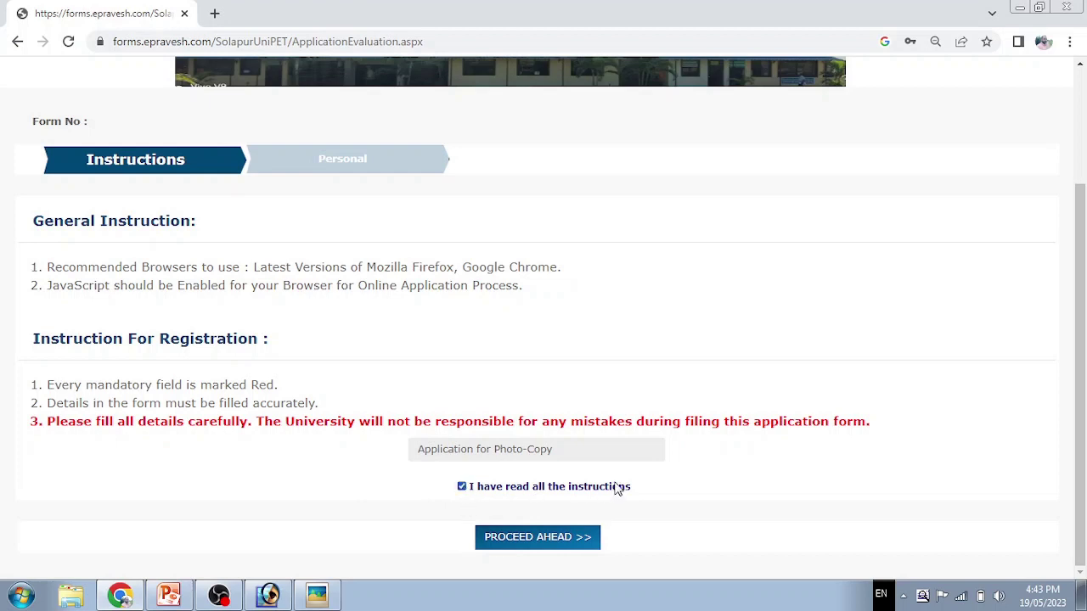
left_click(554, 540)
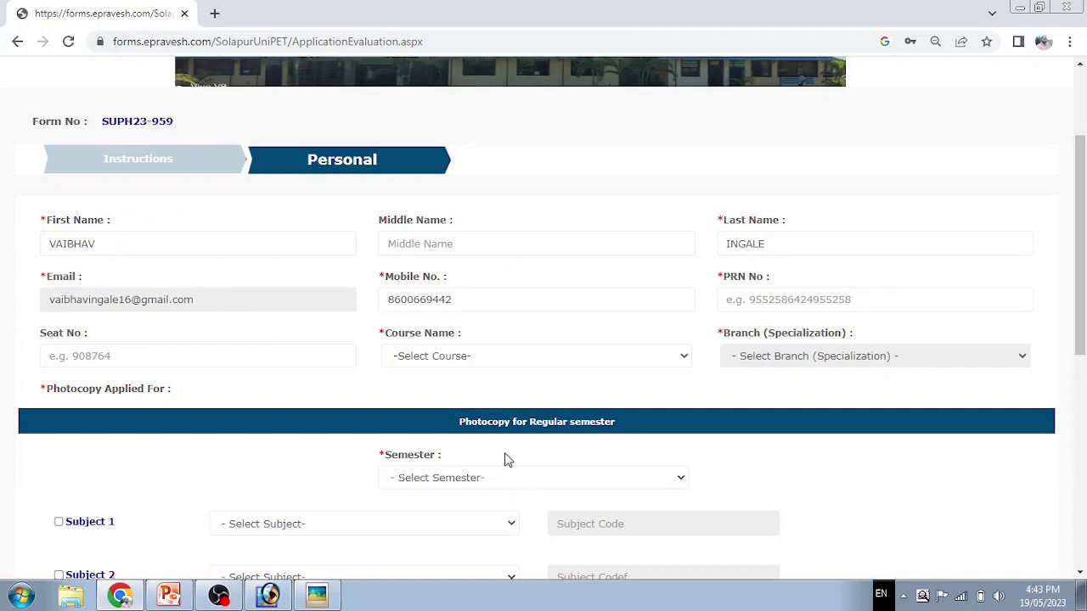
- Paste the PRN number and enter the Seat No on the Personal form
key("ctrl+minus")
key("ctrl+minus")
key("ctrl+minus")
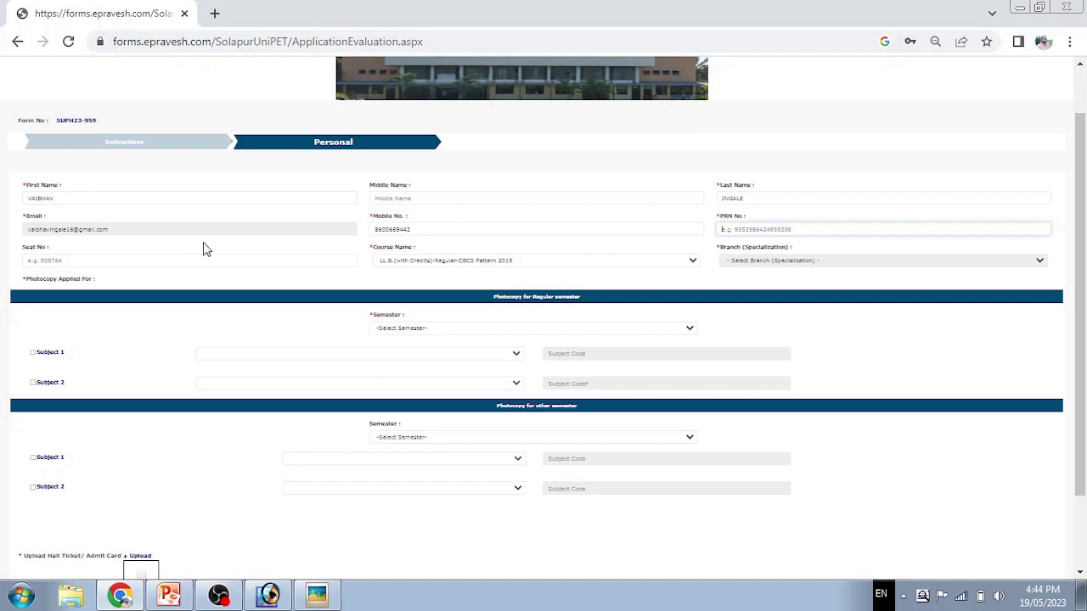
left_click(759, 229)
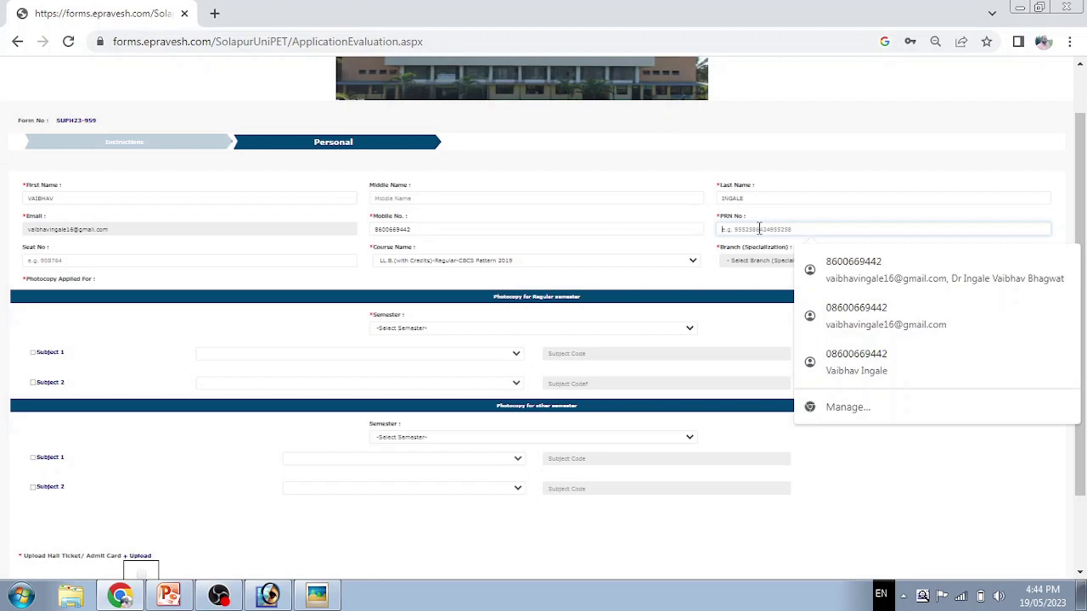
left_click(717, 328)
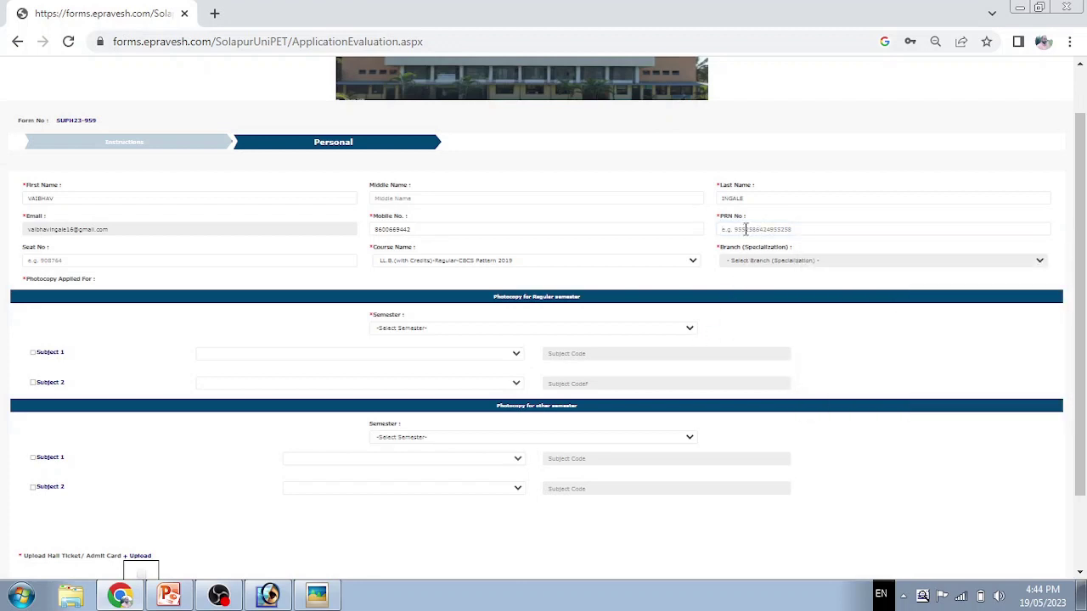
left_click(745, 229)
key("ctrl+v")
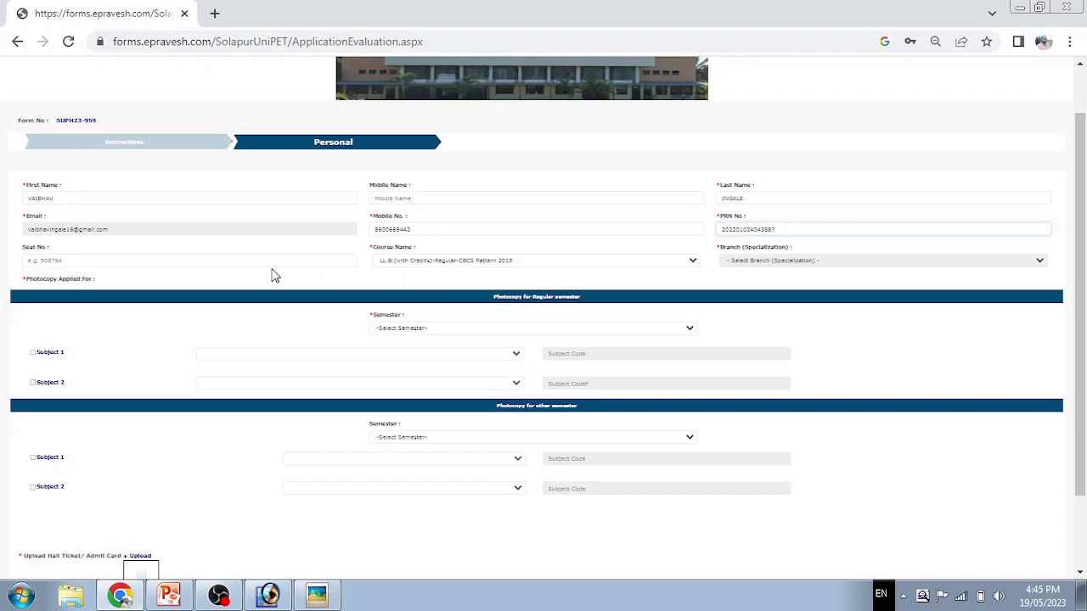
left_click(219, 261)
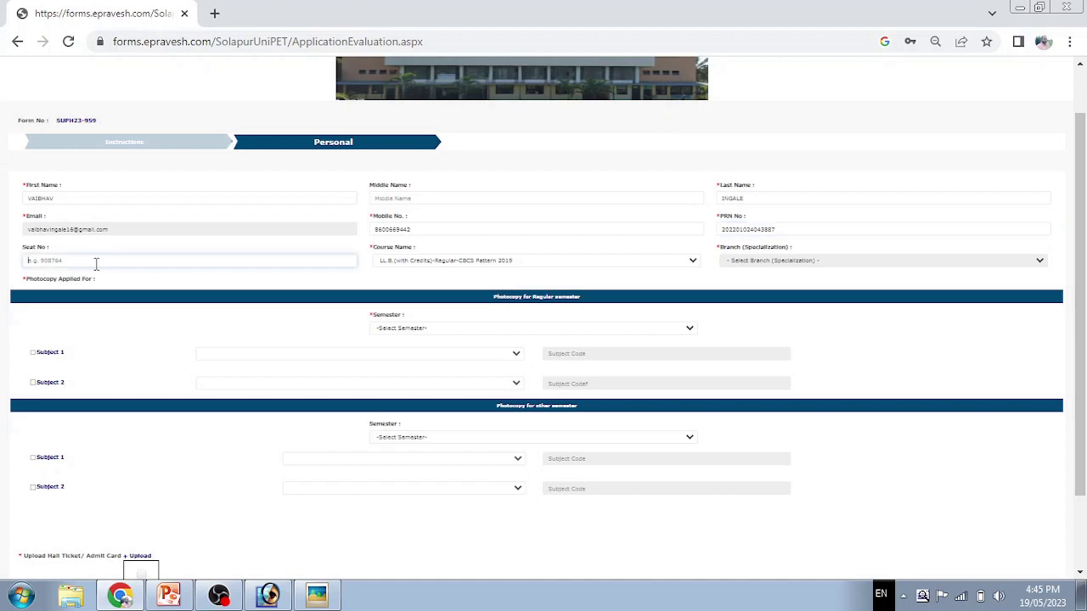
type("037447")
- Keep the course as LL.B. (with Credits)-Regular-CBCS Pattern 2019 and open the Semester list
left_click(421, 264)
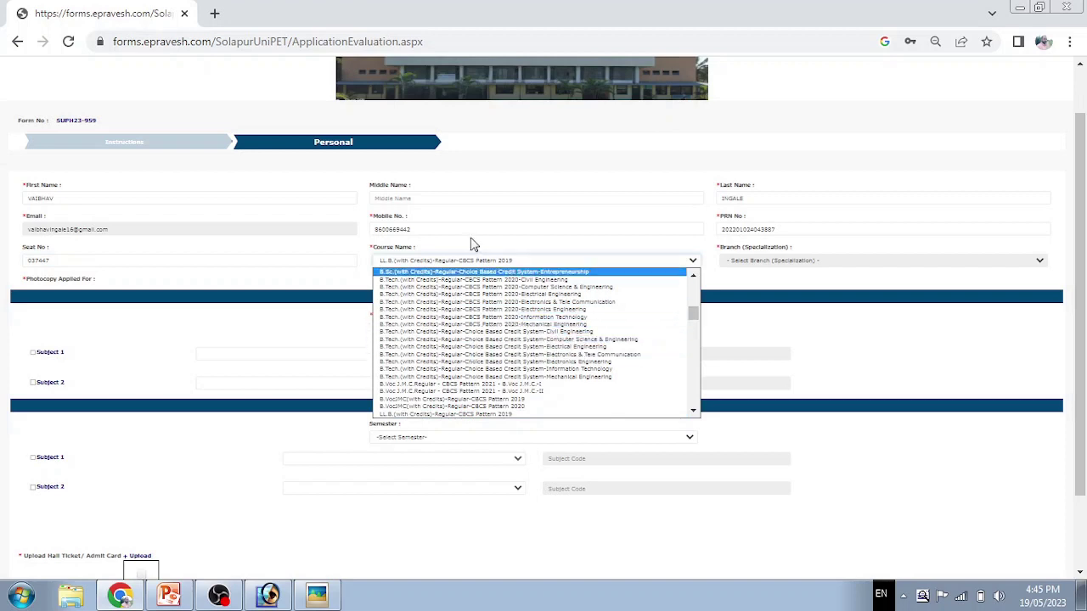
left_click(473, 231)
left_click(826, 335)
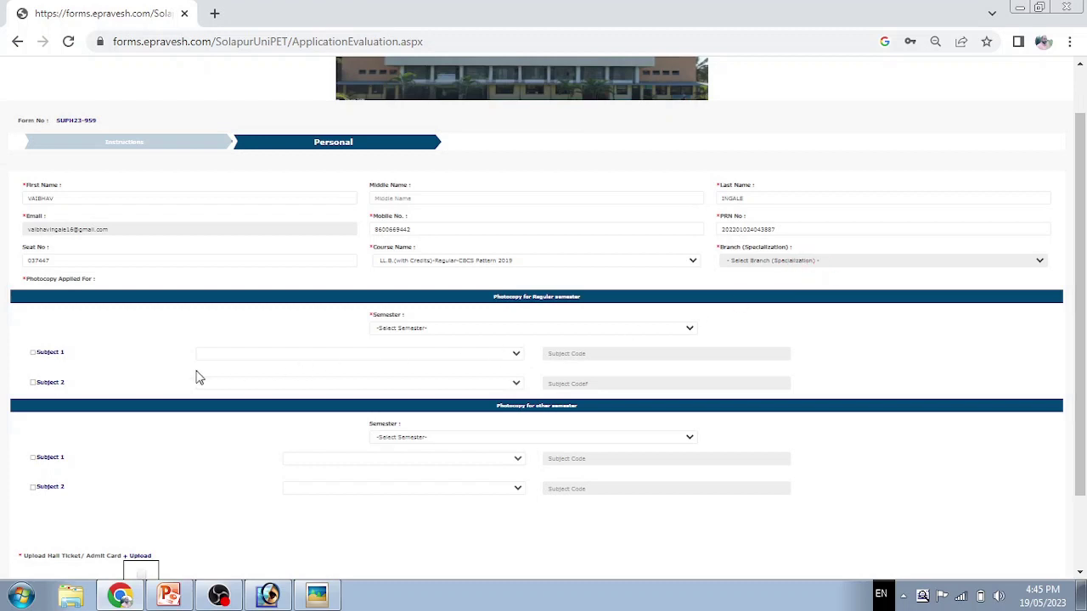
left_click(432, 328)
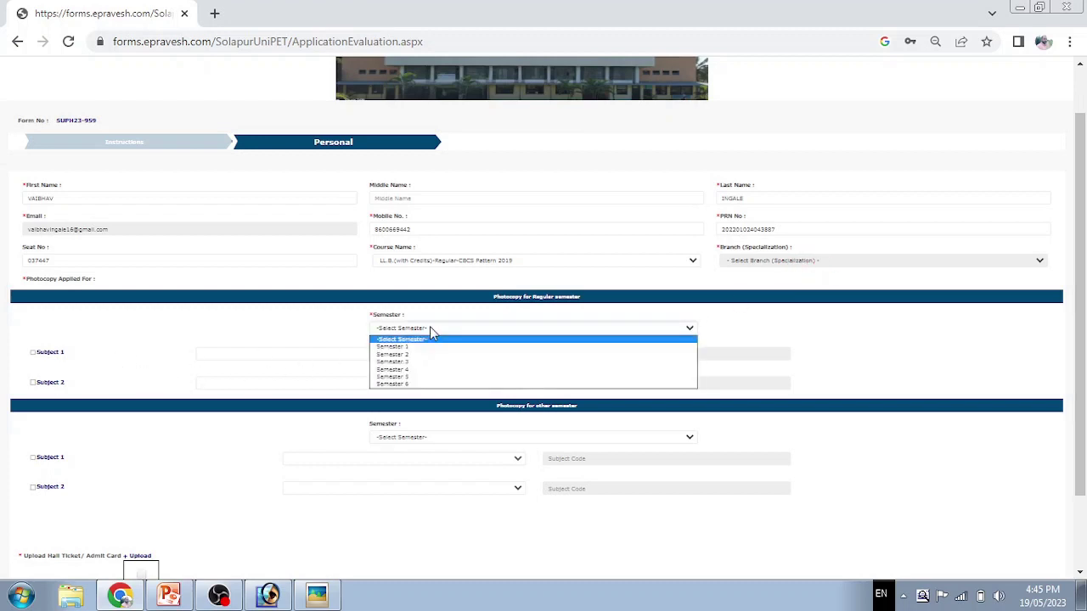
scroll(432, 329, "down", 2)
- Set the regular photocopy semester to Semester 1
key("ctrl+plus")
key("ctrl+plus")
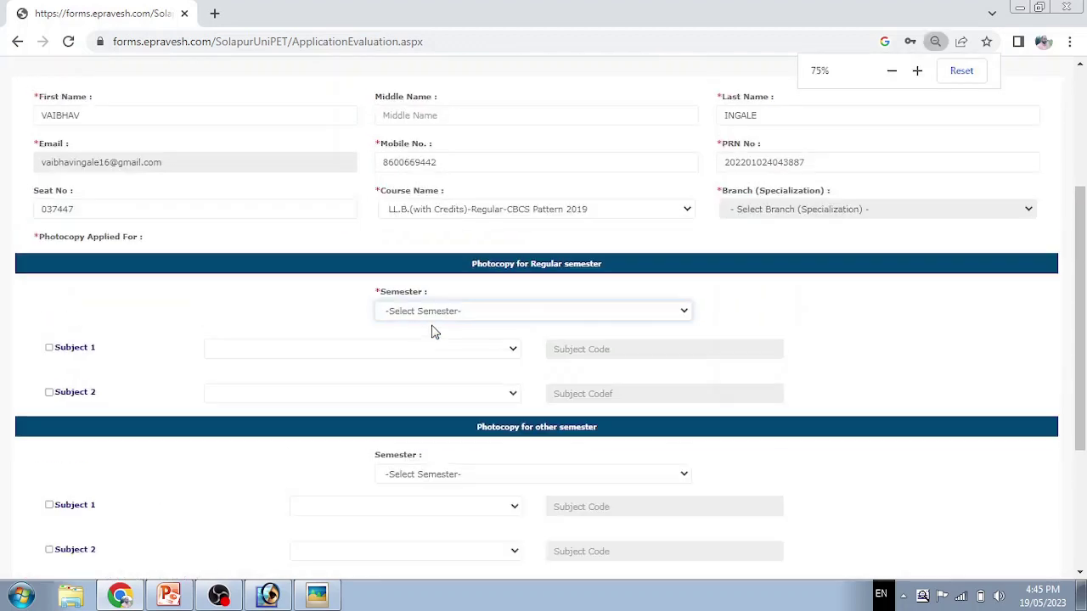
scroll(438, 254, "down", 3)
left_click(448, 132)
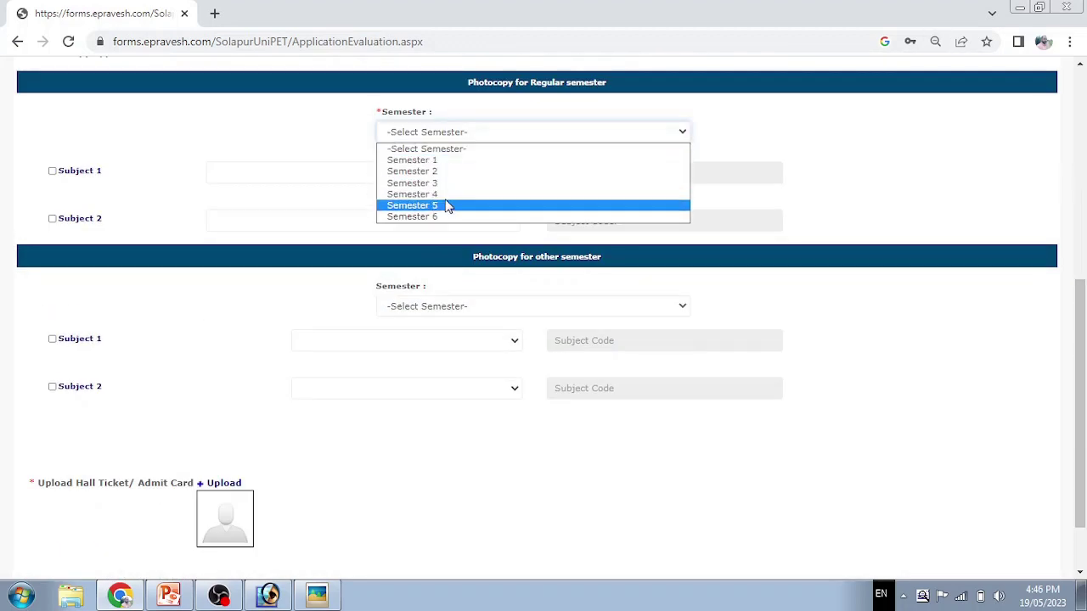
left_click(417, 161)
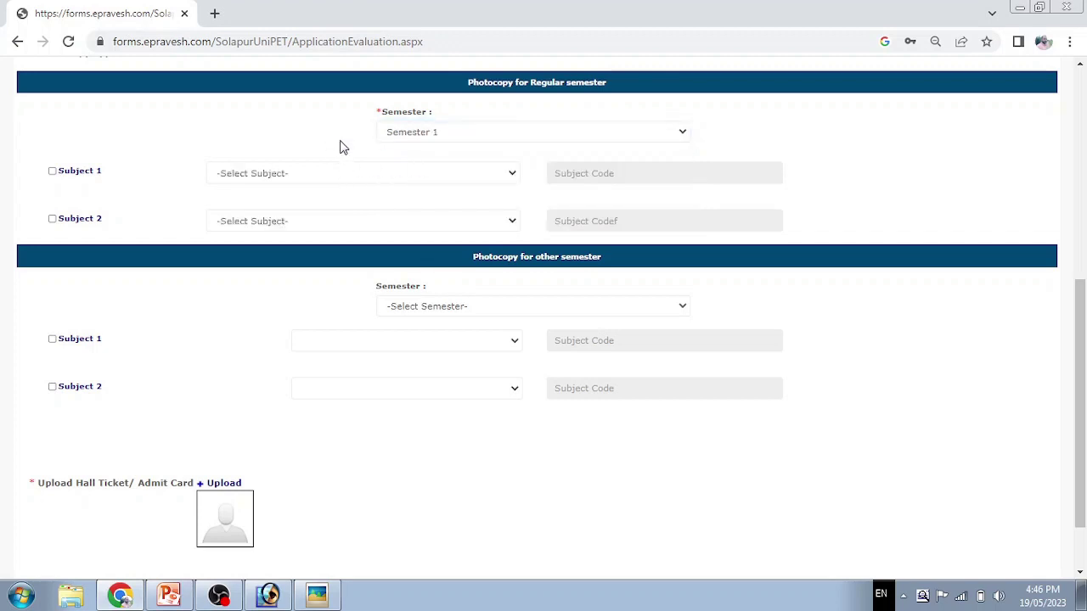
- Tick Subject 1 as Law of Contracts (19602101) and Subject 2 as Constitutional Law-I (19602105)
left_click(53, 173)
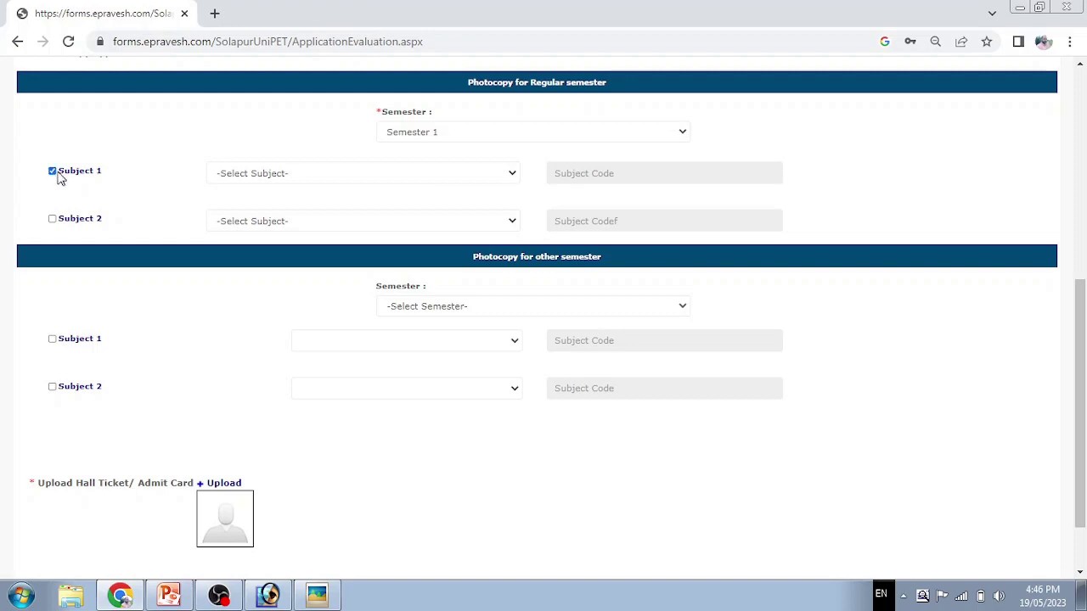
left_click(255, 174)
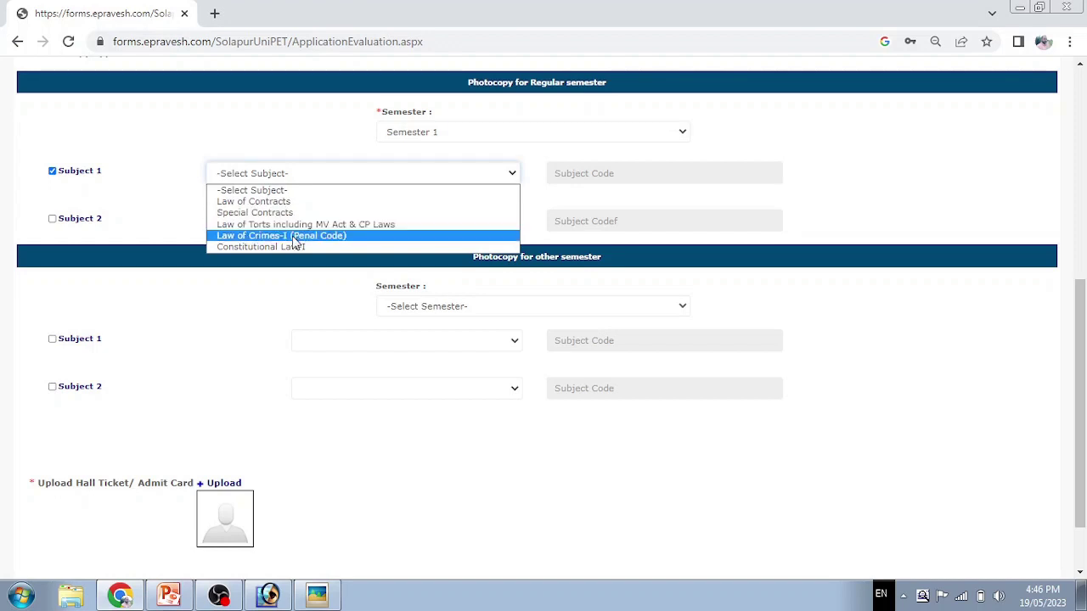
left_click(266, 202)
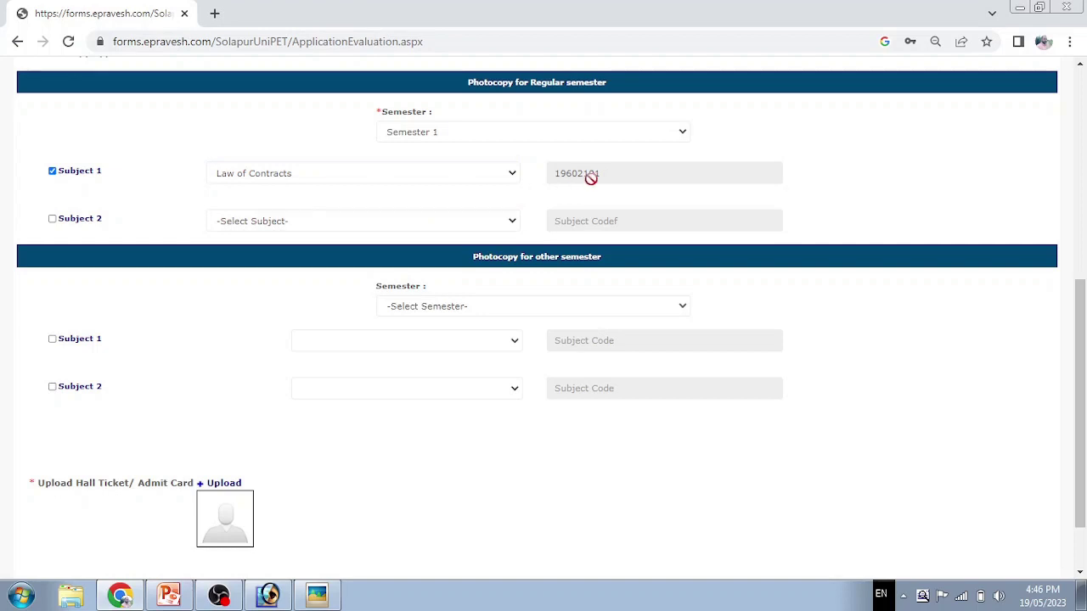
left_click(51, 220)
left_click(258, 223)
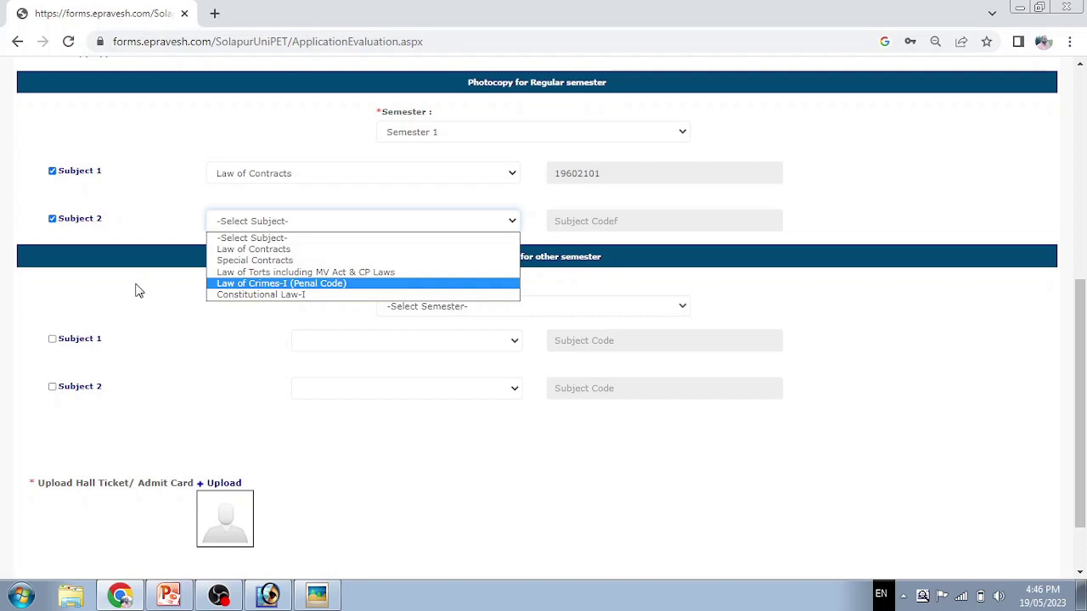
left_click(240, 295)
scroll(252, 280, "down", 1)
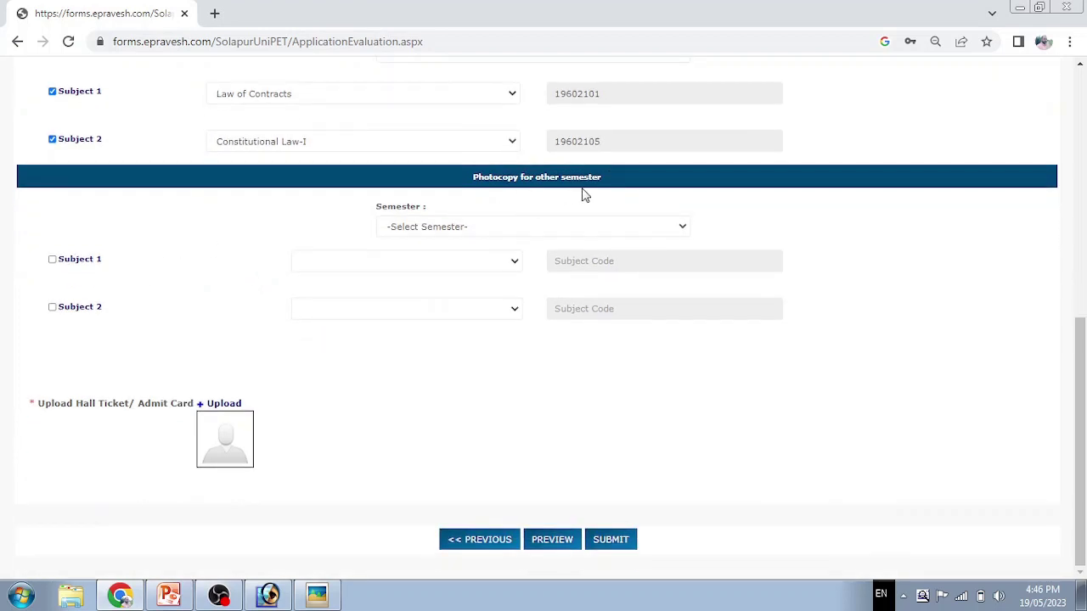
left_click(535, 231)
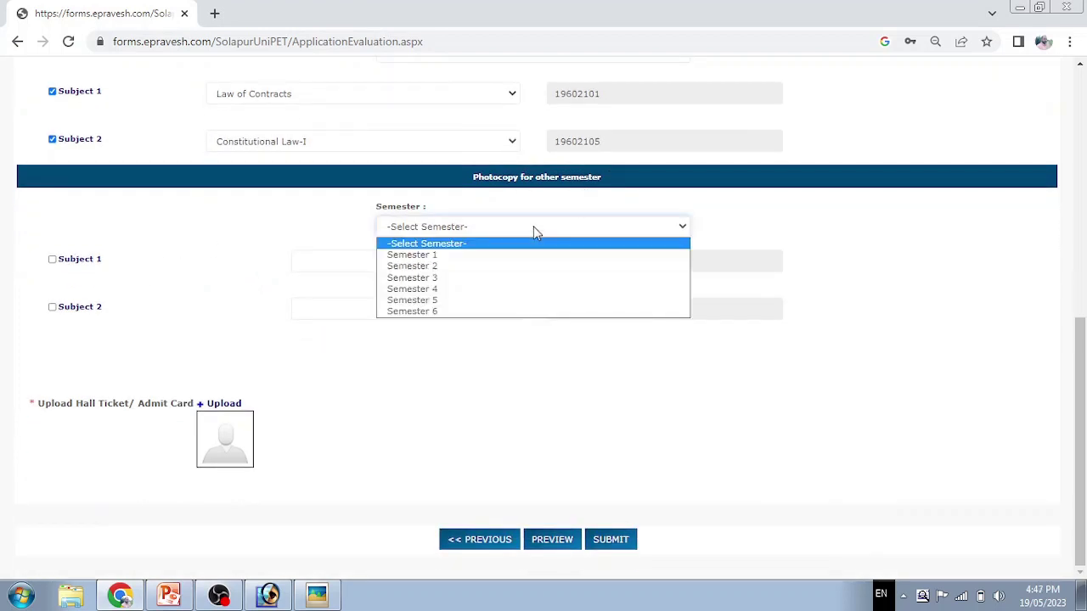
left_click(363, 226)
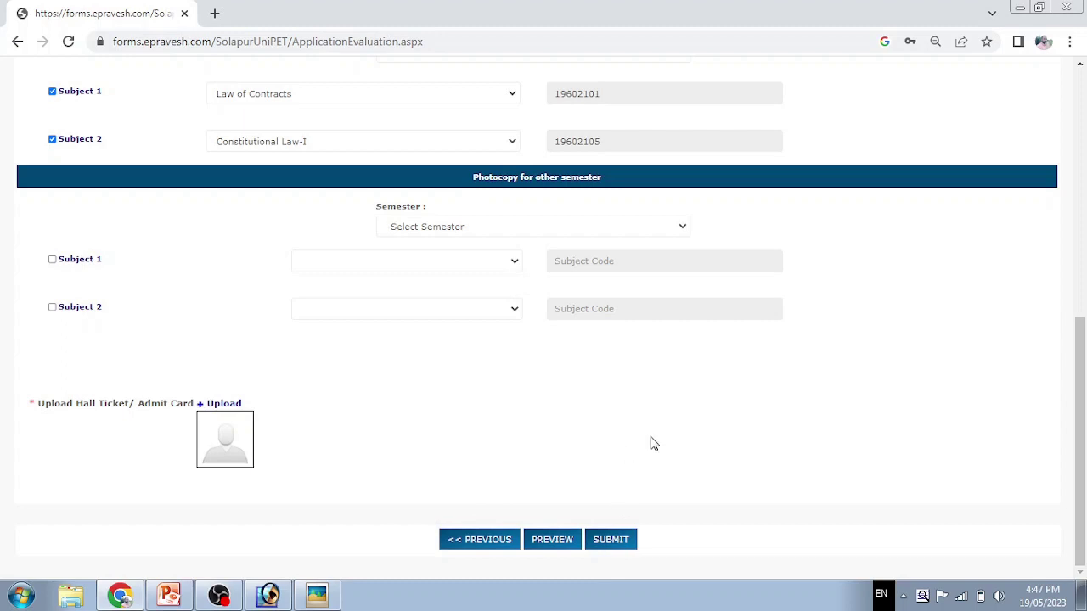
- Upload the hall ticket image qcet from the Desktop
left_click(223, 406)
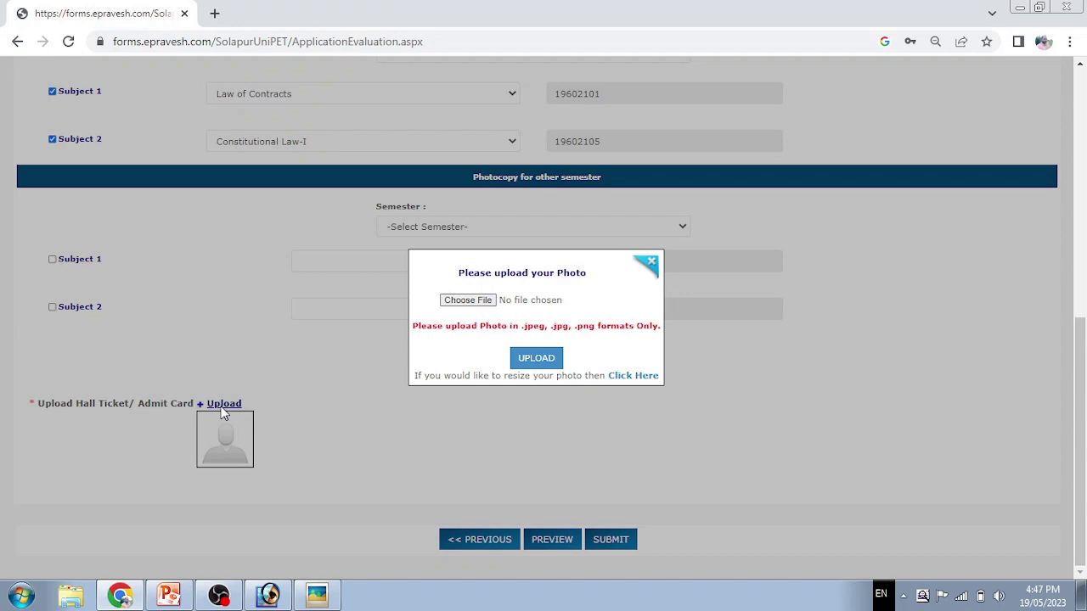
left_click(480, 302)
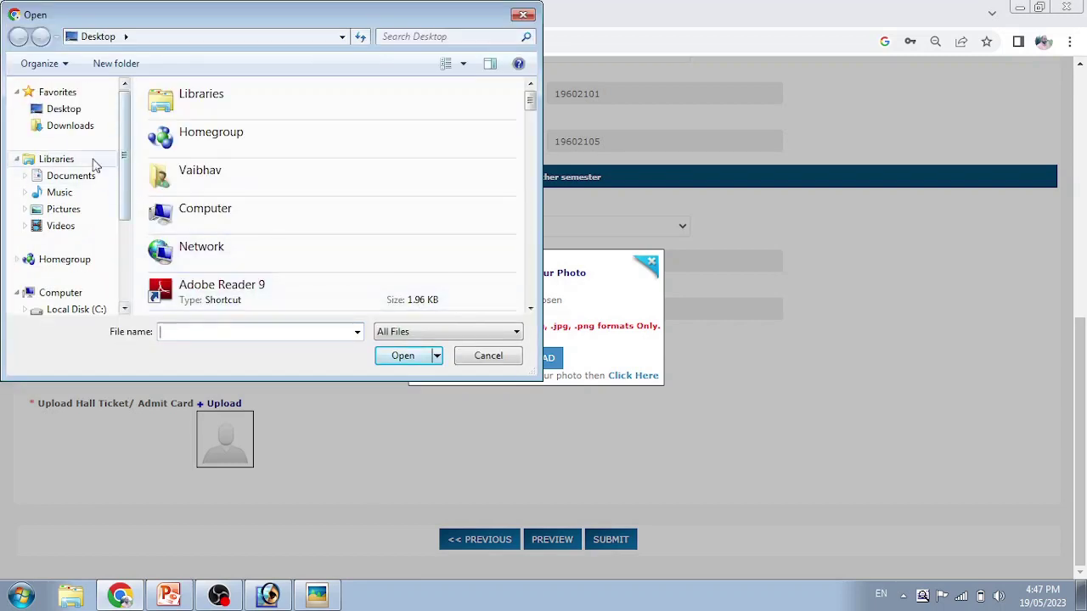
left_click(70, 115)
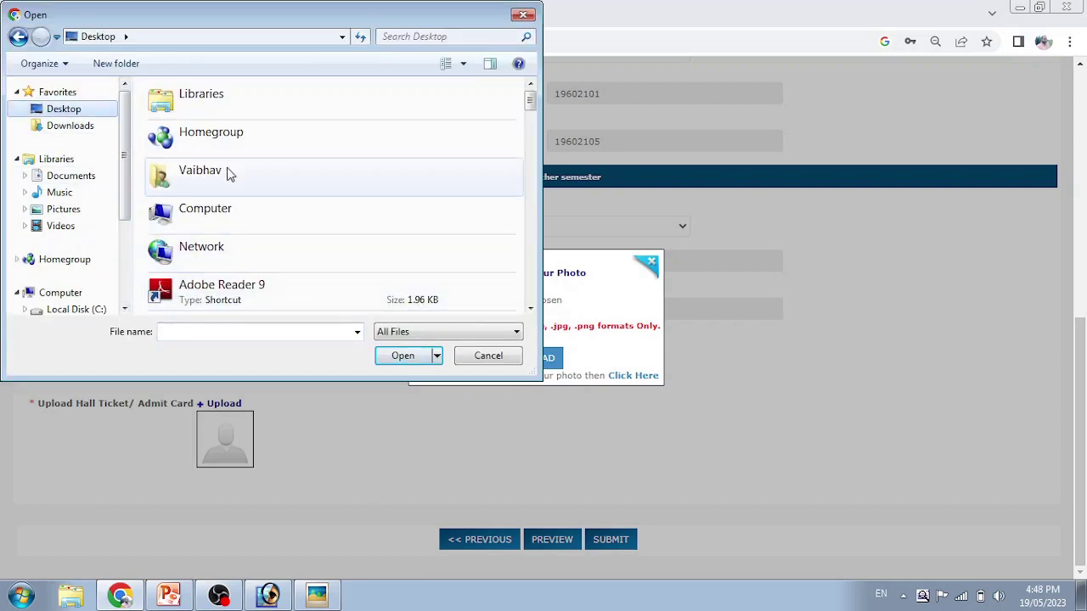
scroll(229, 172, "down", 15)
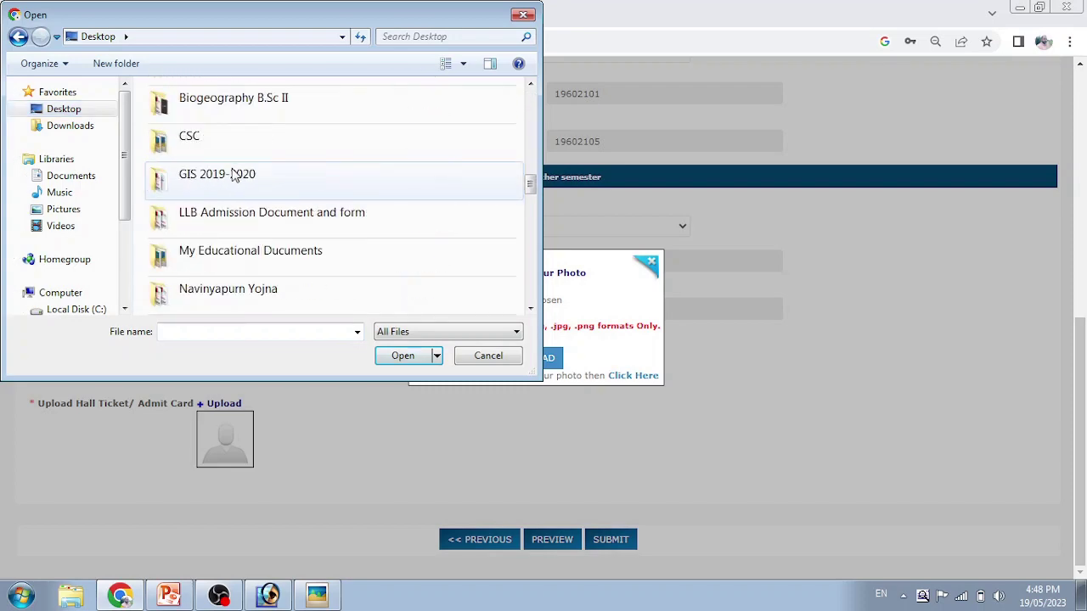
scroll(235, 174, "down", 2)
scroll(236, 174, "up", 1)
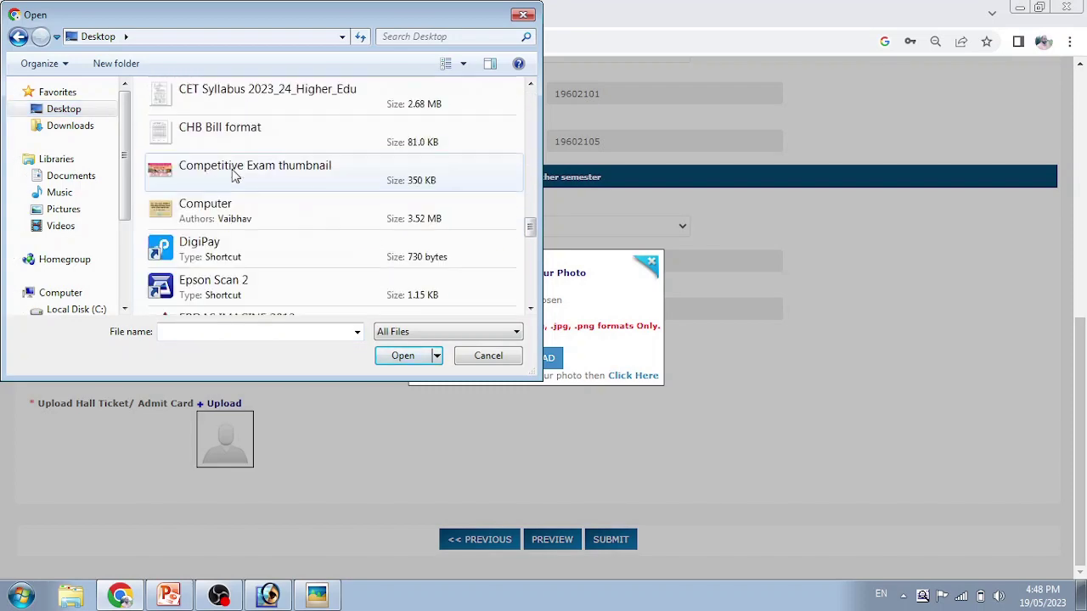
scroll(235, 174, "down", 5)
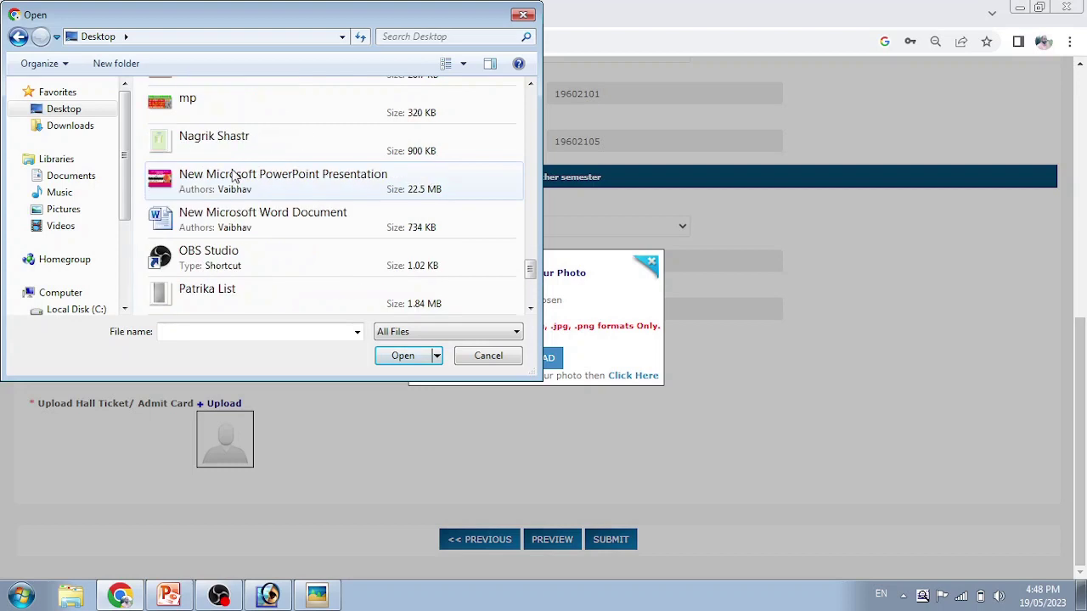
scroll(235, 174, "up", 1)
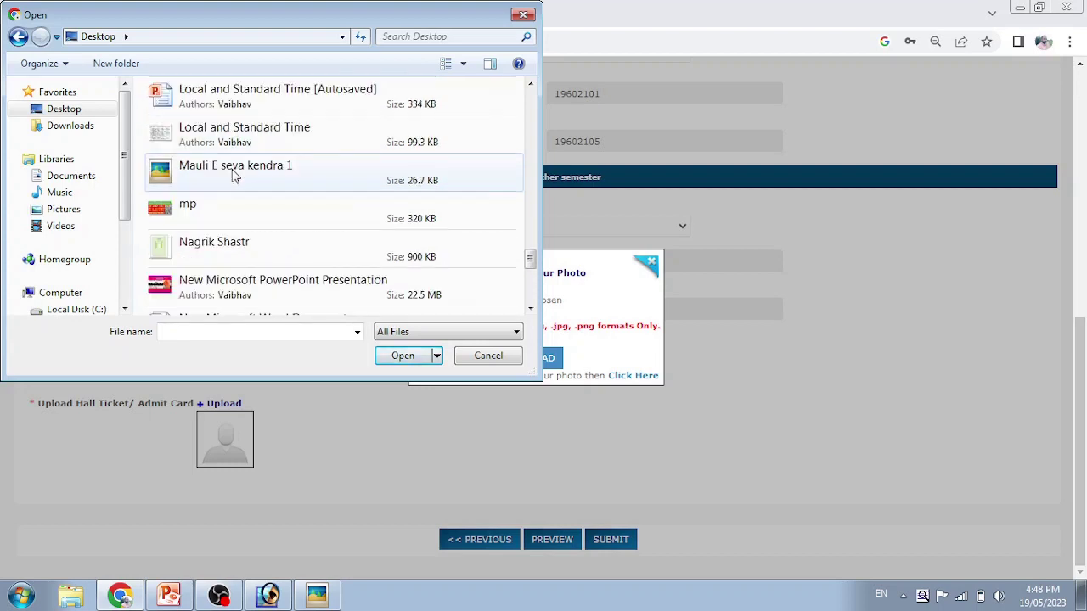
scroll(235, 174, "down", 2)
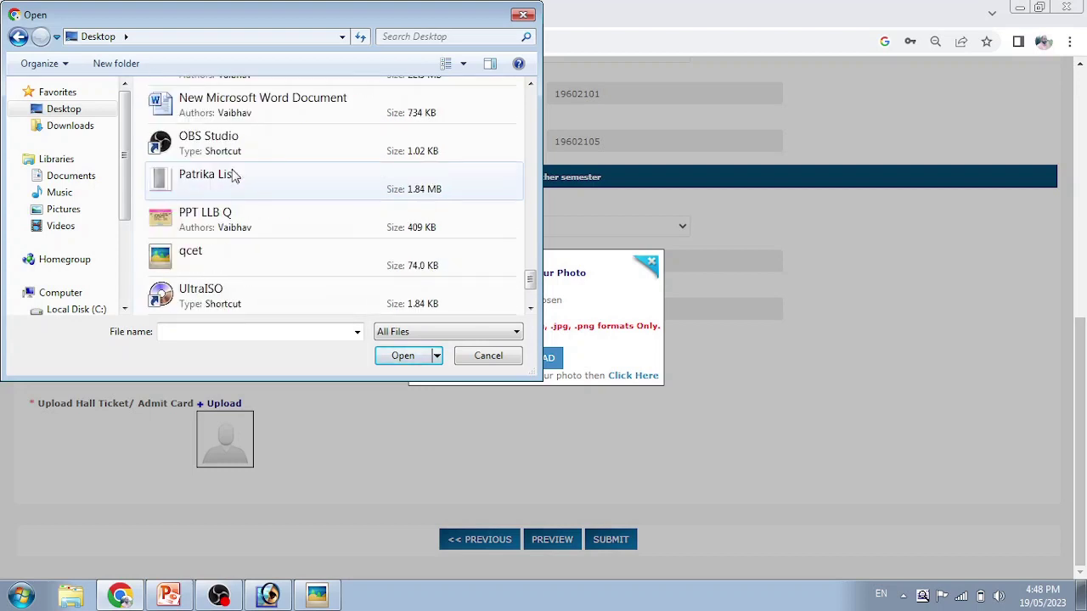
left_click(225, 251)
left_click(401, 356)
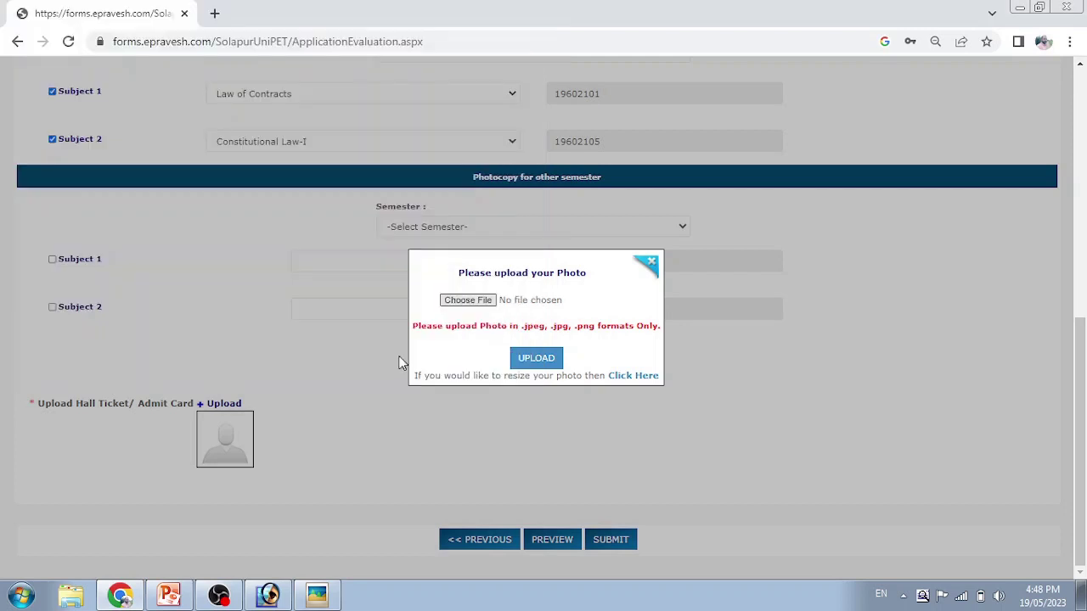
left_click(537, 358)
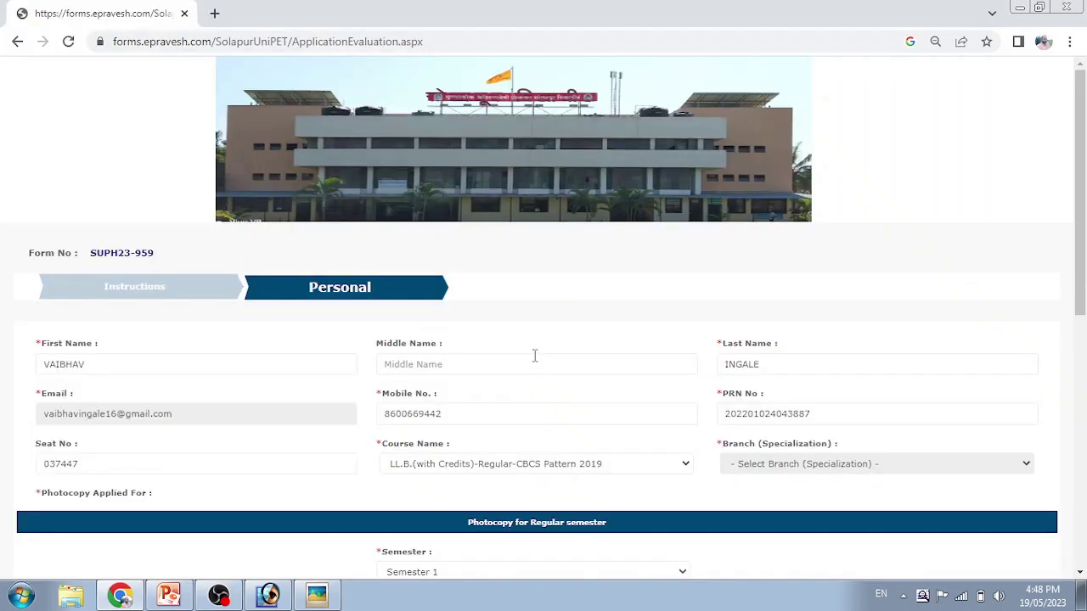
- Submit the photocopy application
scroll(534, 358, "down", 1)
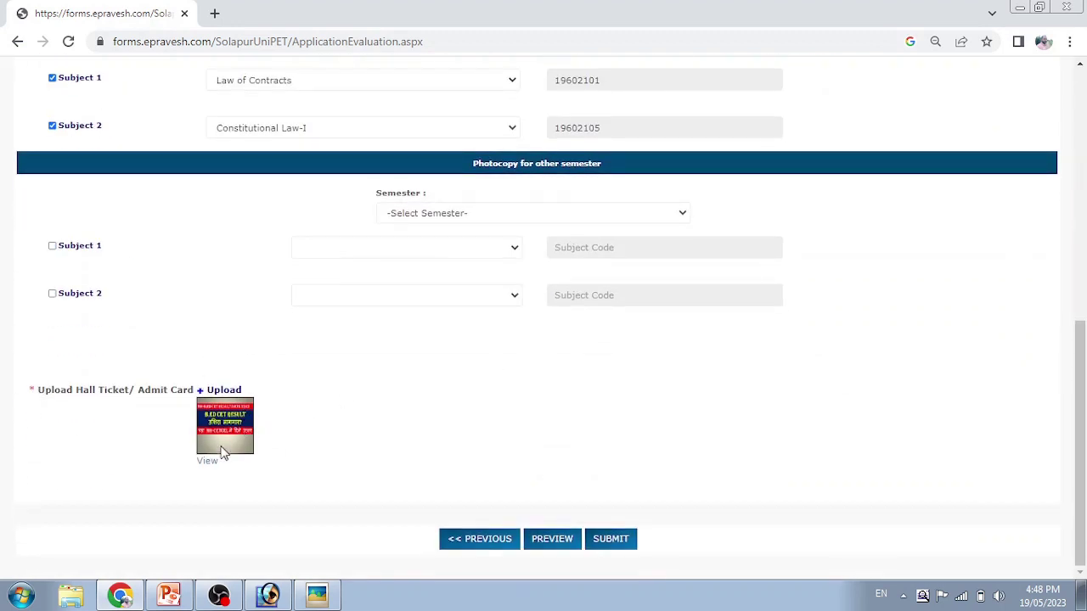
scroll(345, 436, "up", 1)
scroll(366, 455, "down", 1)
left_click(615, 540)
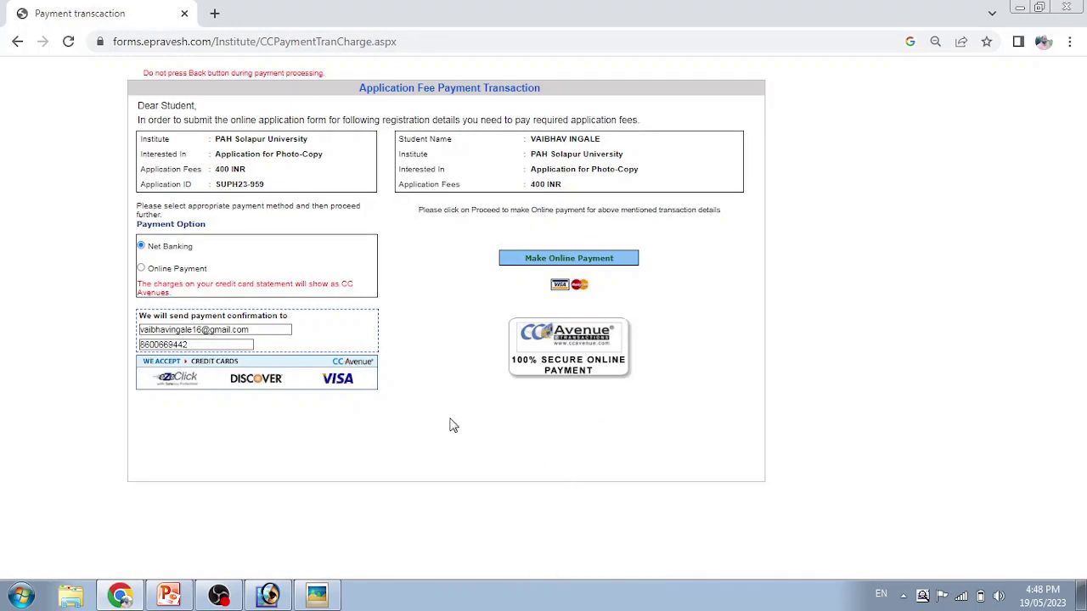
- Choose Make Online Payment for the 400 INR photocopy fee to reach CCAvenue checkout
key("ctrl+plus")
key("ctrl+minus")
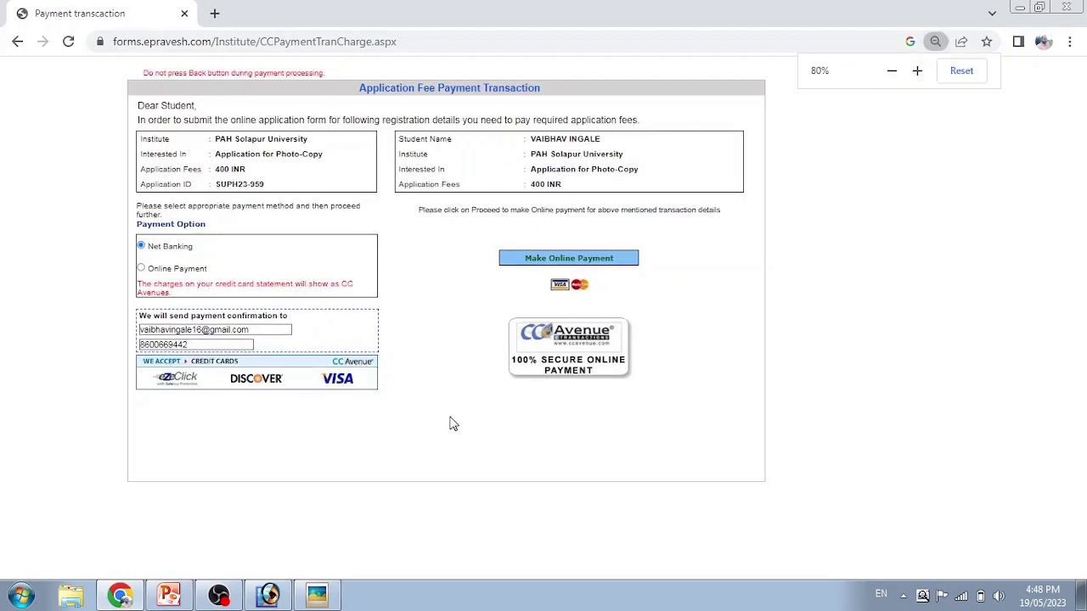
key("ctrl+minus")
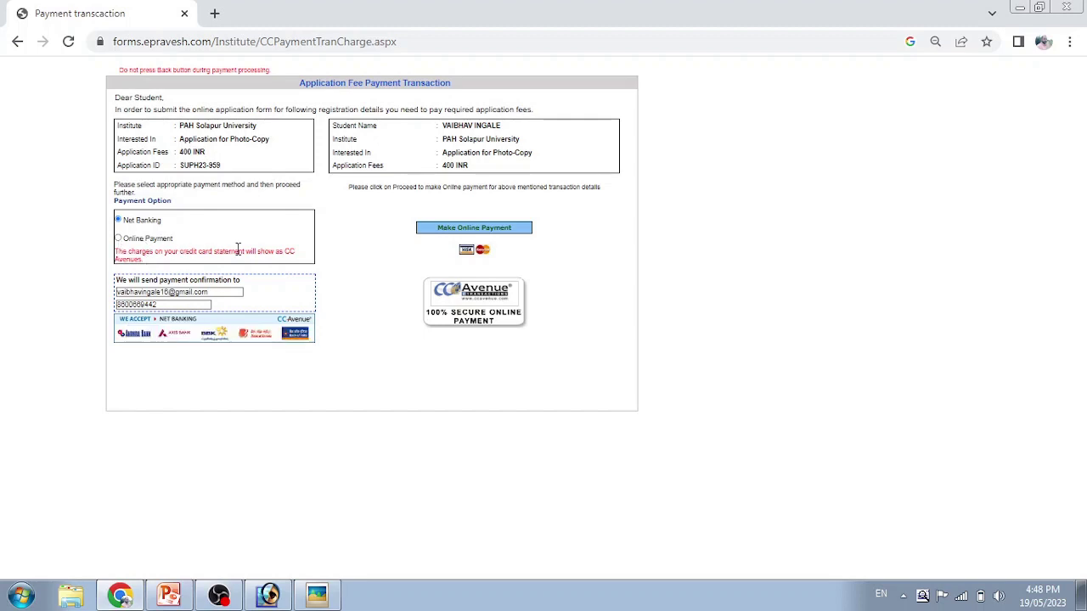
left_click(498, 229)
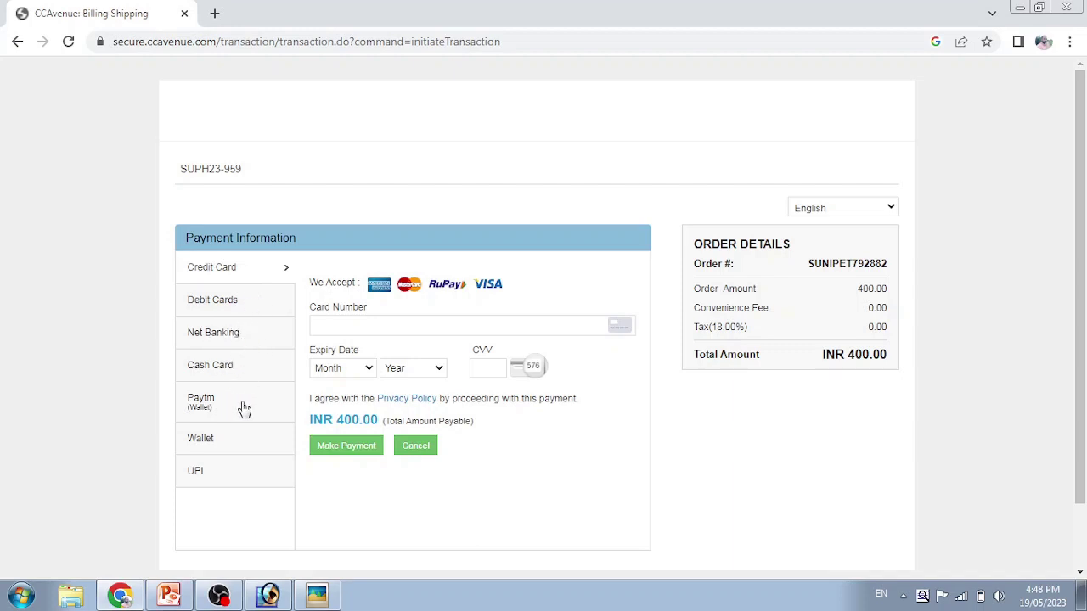
- Select UPI with the Pay By QR Code option and generate the INR 400.00 QR code
left_click(202, 478)
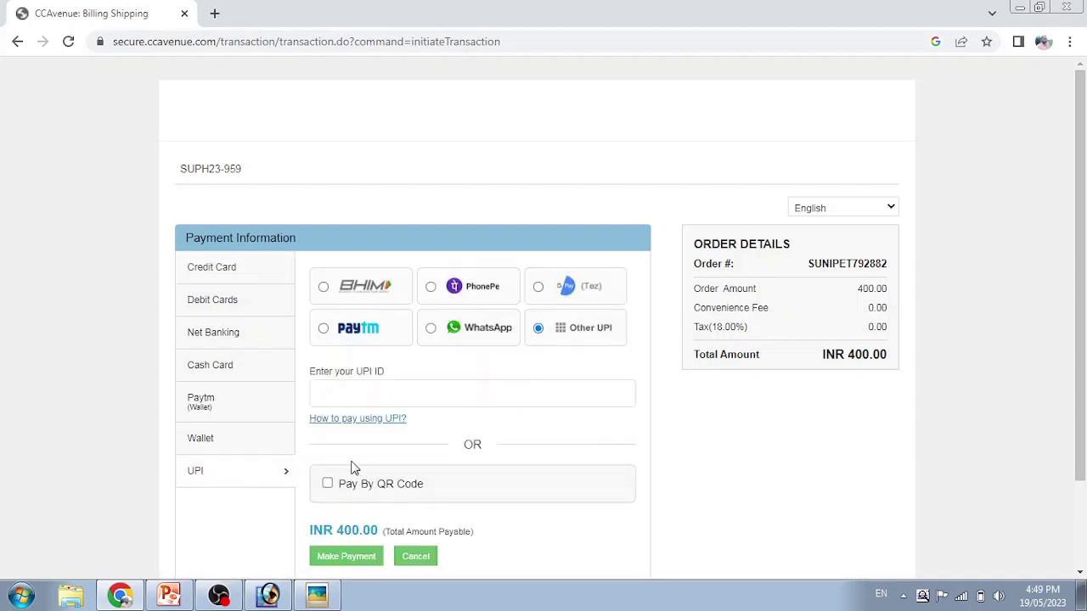
scroll(450, 465, "down", 1)
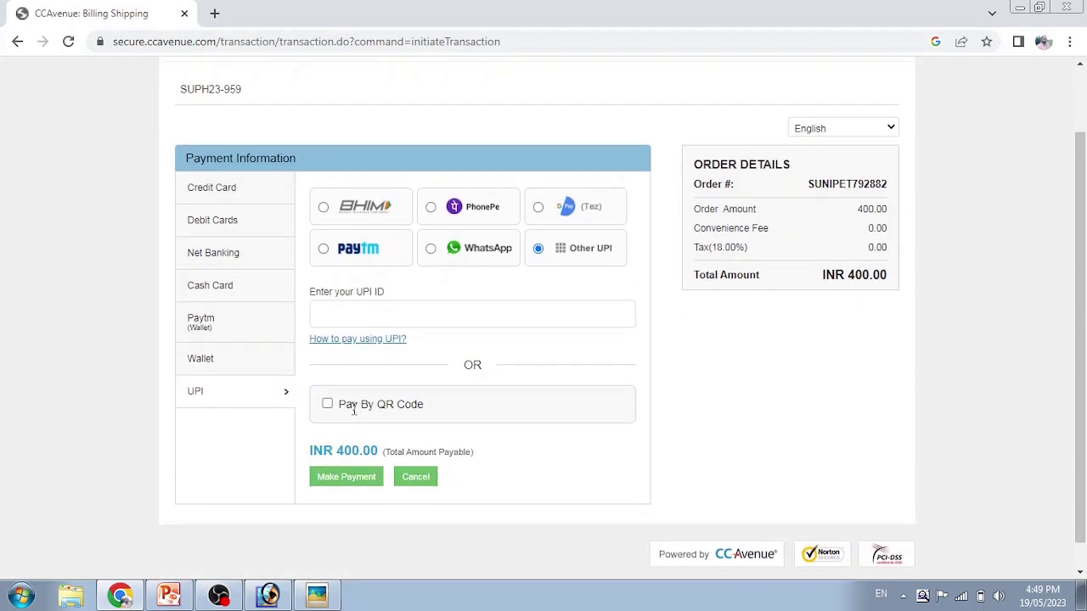
left_click(328, 405)
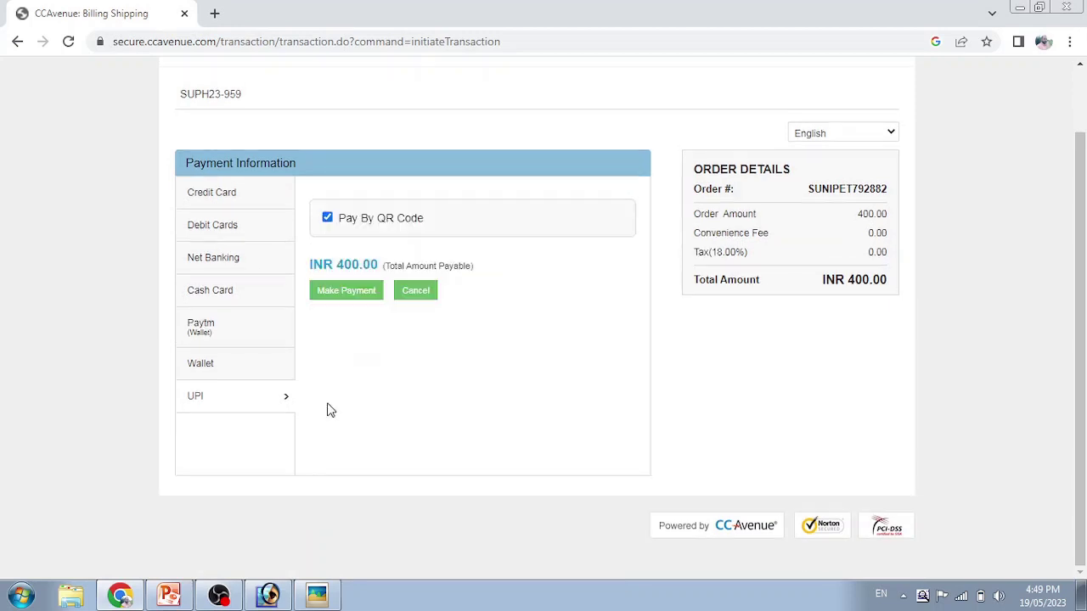
left_click(345, 291)
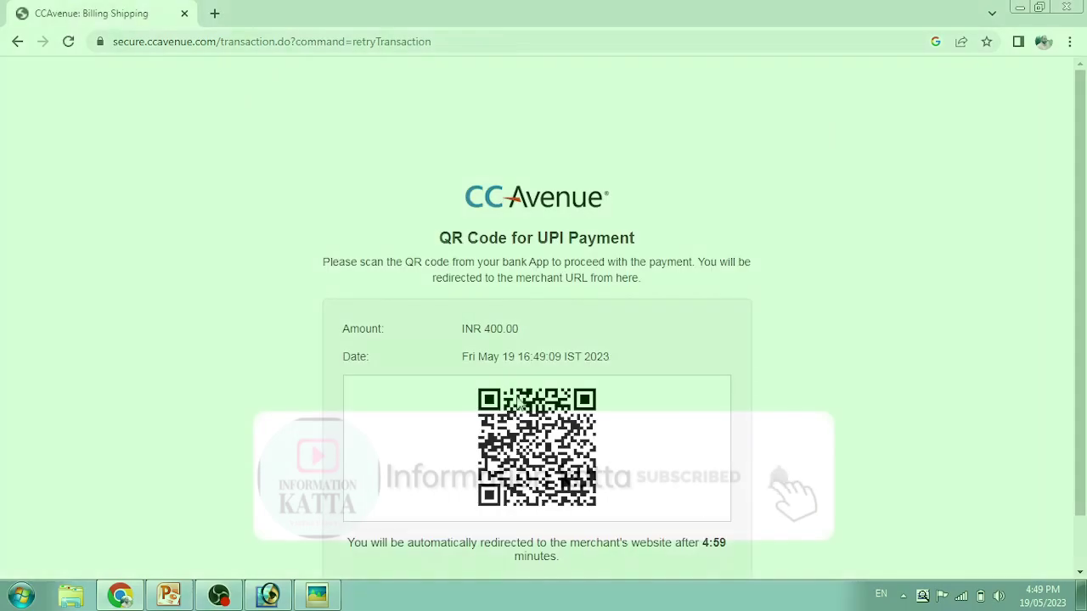